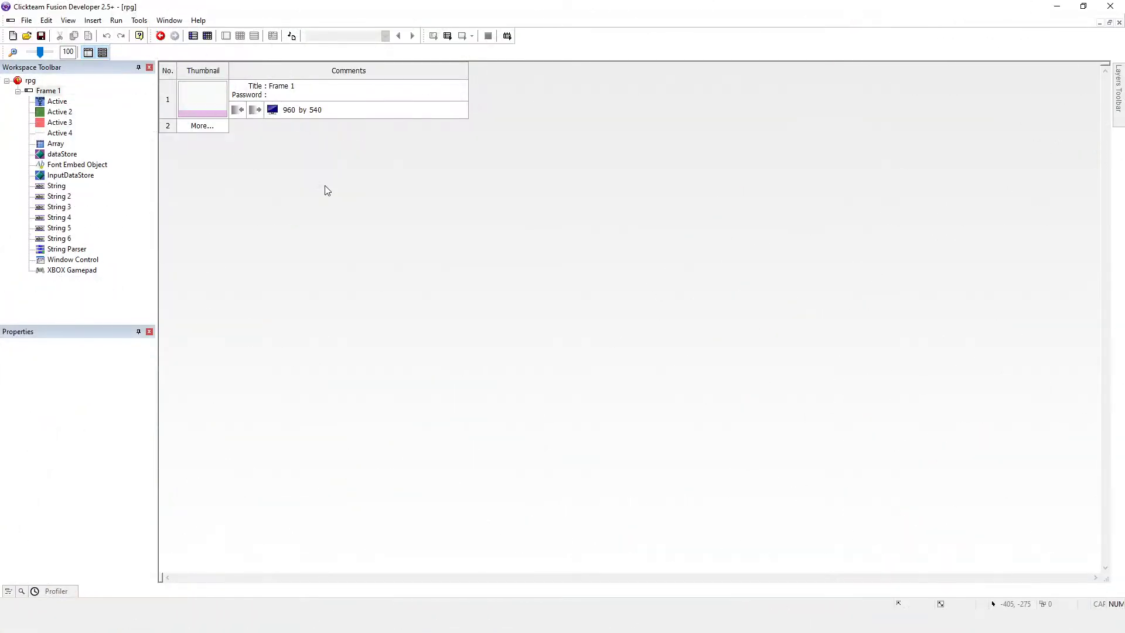
Step: Open the rpg project's Frame 1 from the Storyboard in the Frame Editor
double_click(208, 97)
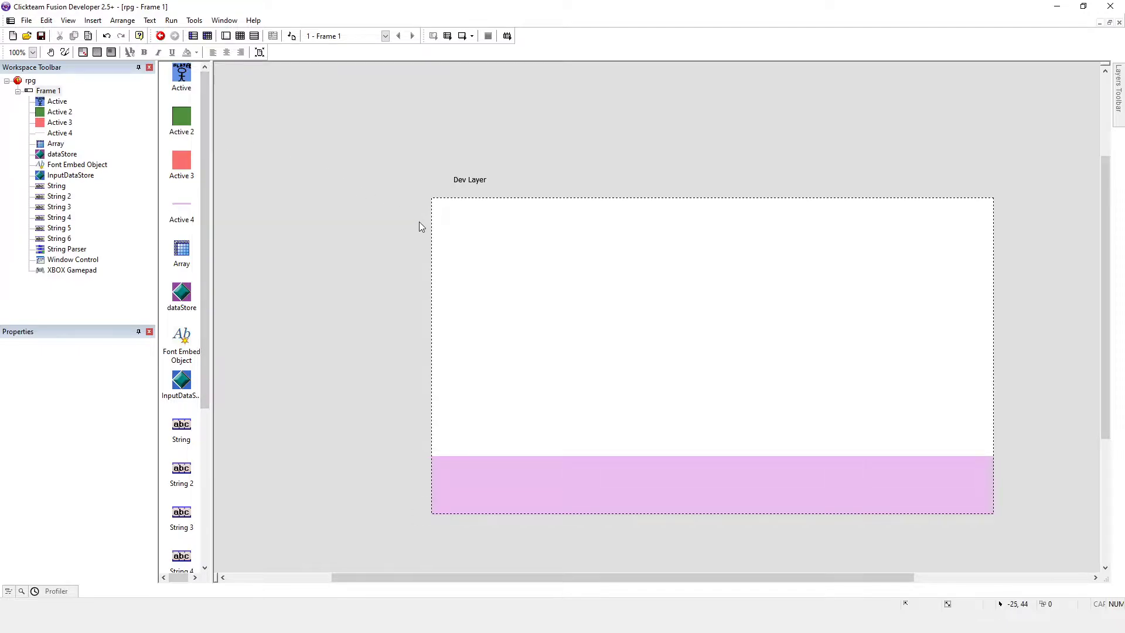
Step: Show the layers, select the Dev Layer, and browse Interface objects in Create new object
click(1117, 103)
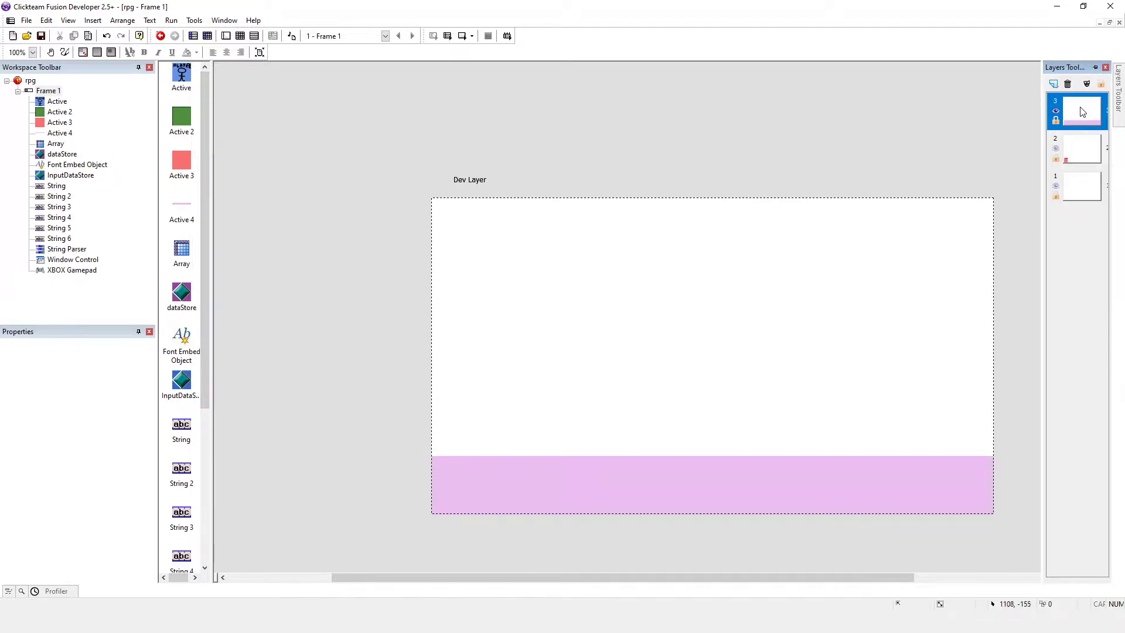
click(463, 180)
click(414, 206)
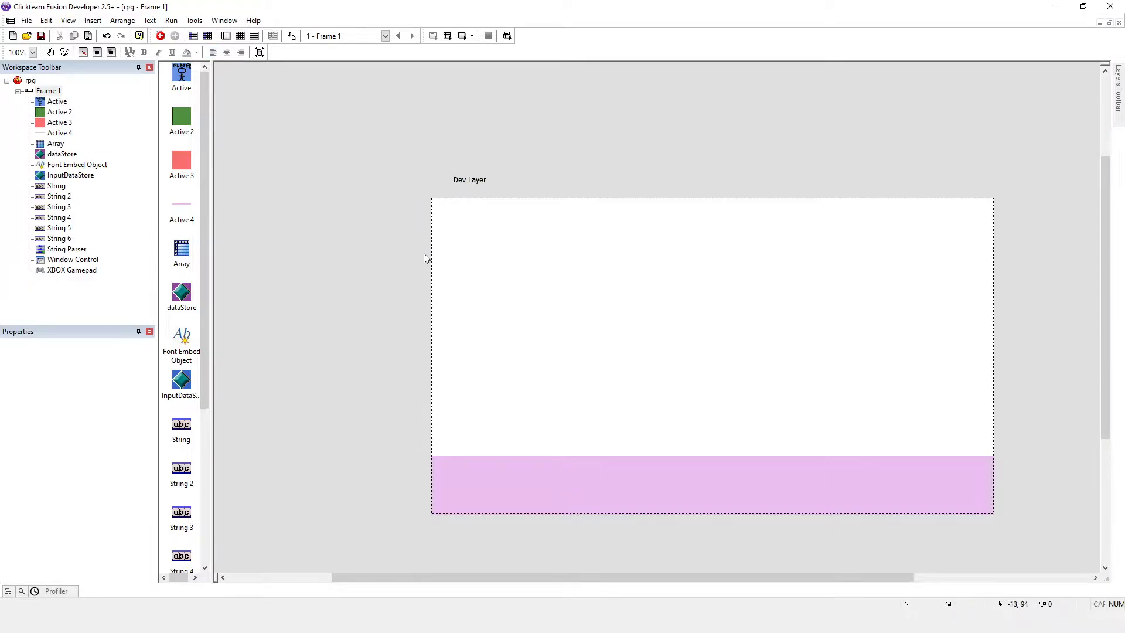
double_click(492, 341)
click(450, 323)
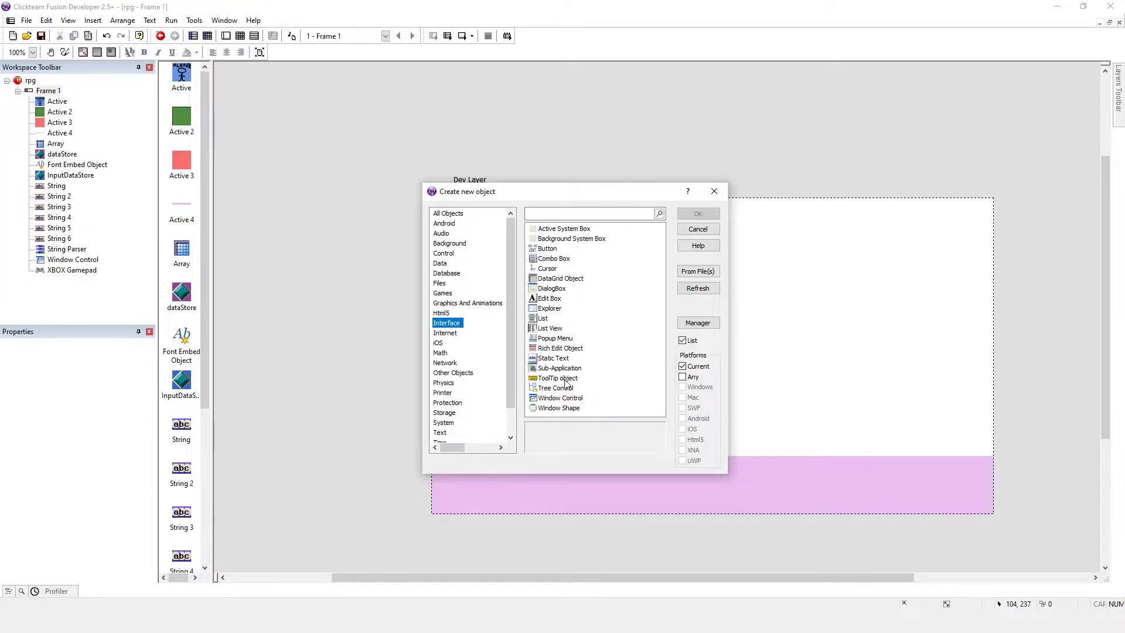
Step: Place a List object on the Dev Layer with entries option A, option B and option C
double_click(542, 319)
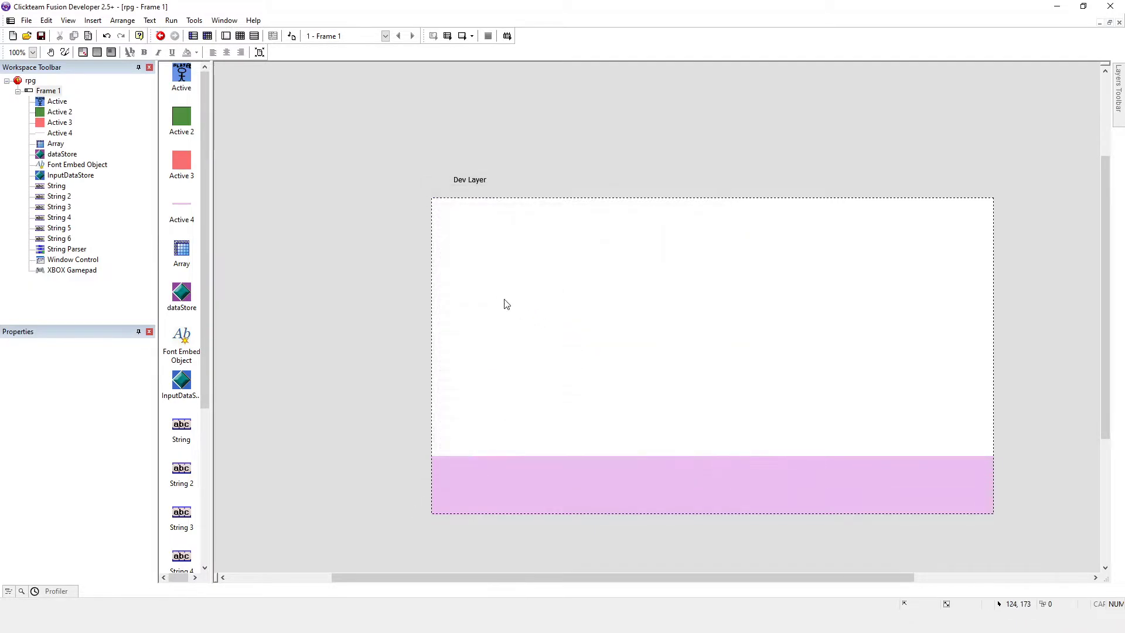
click(502, 302)
drag(531, 334, 532, 339)
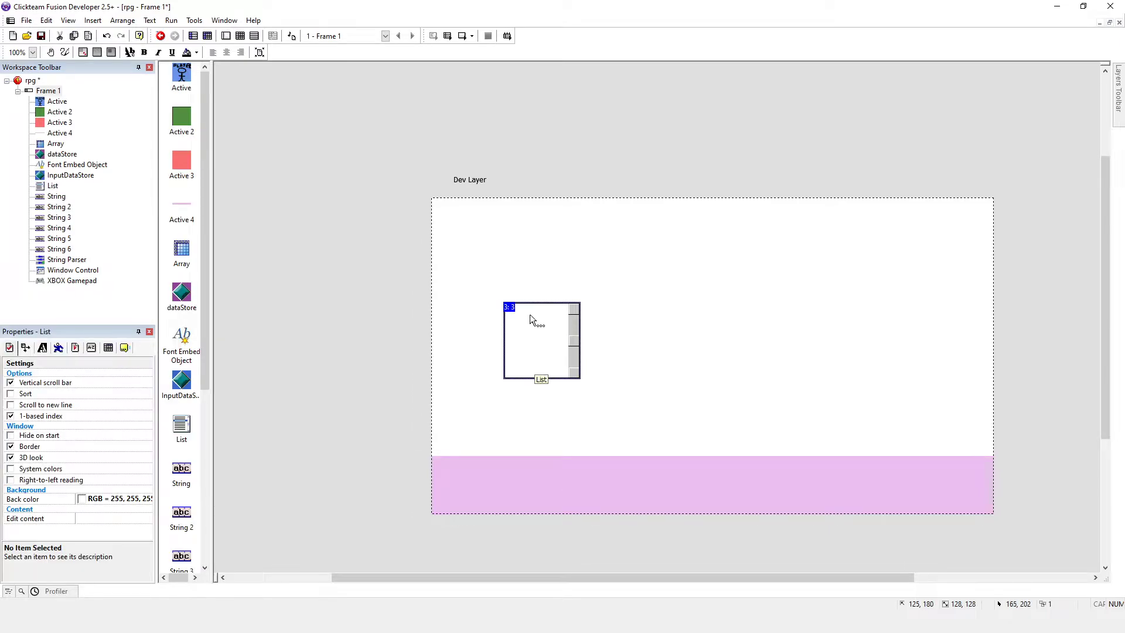
double_click(535, 328)
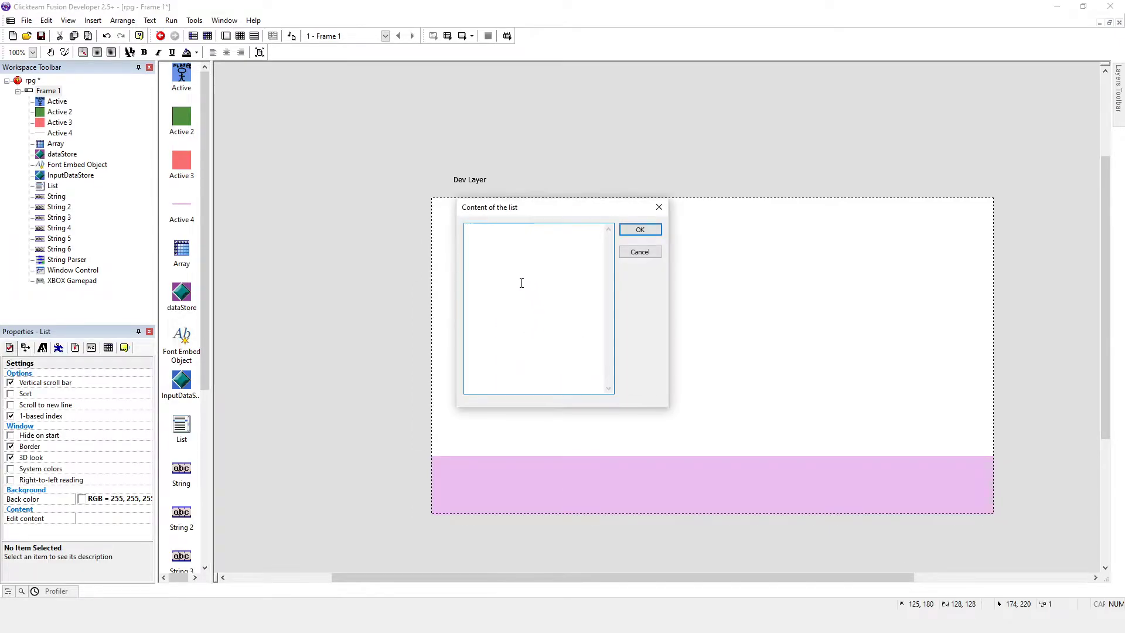
text(option)
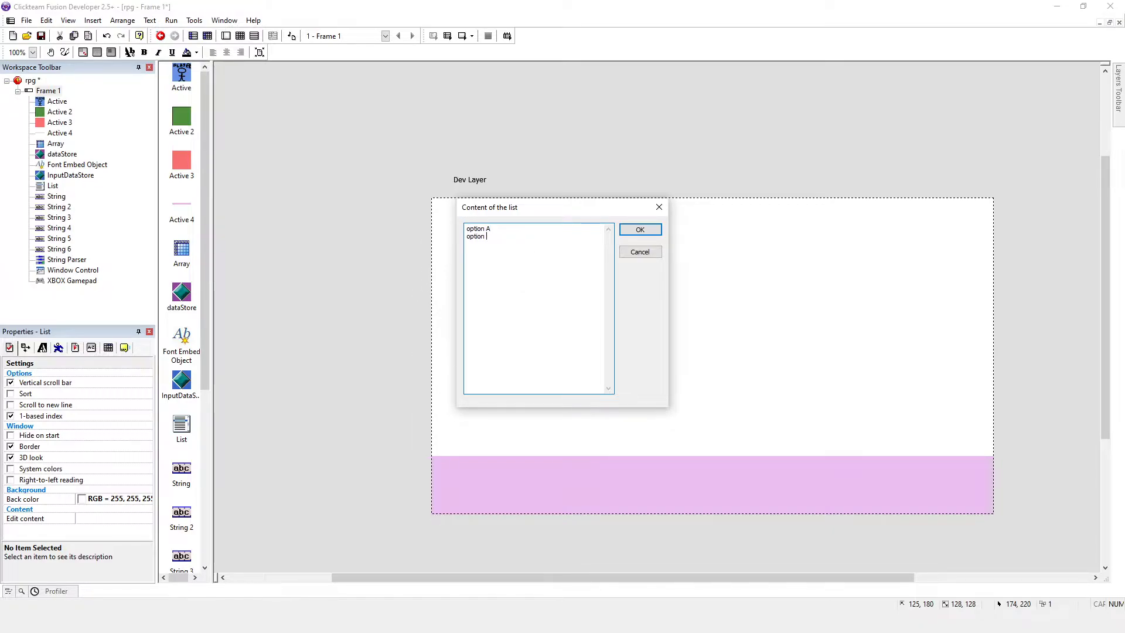
text( B )
text(option C)
click(639, 231)
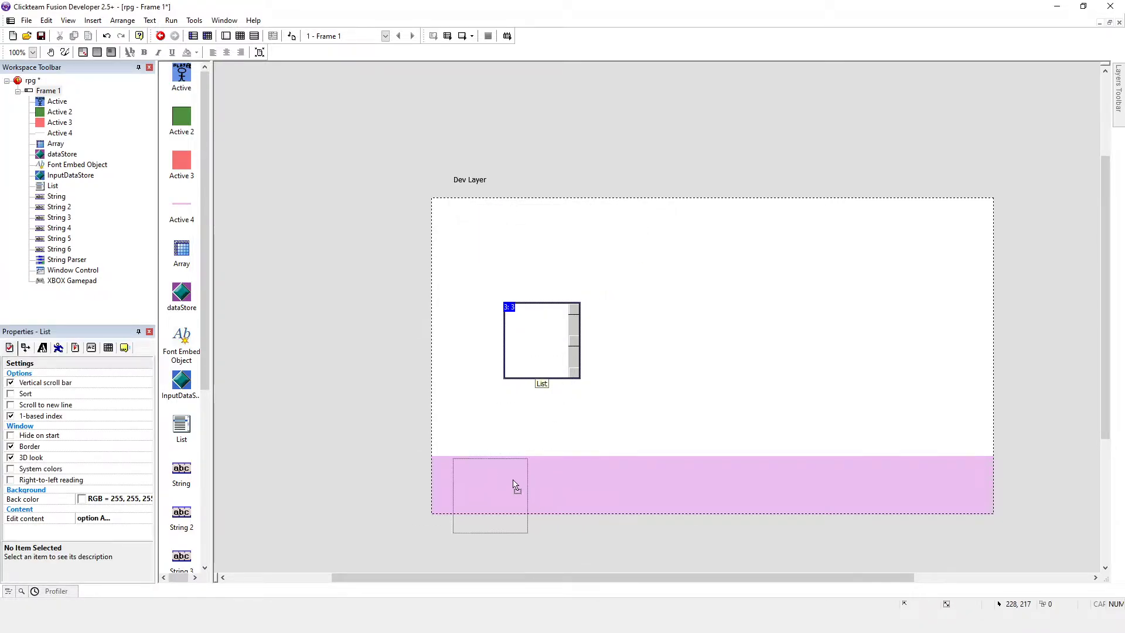
Step: Drag the List into the pink band and test-run the game, selecting option A
drag(564, 343, 510, 496)
click(172, 19)
click(189, 49)
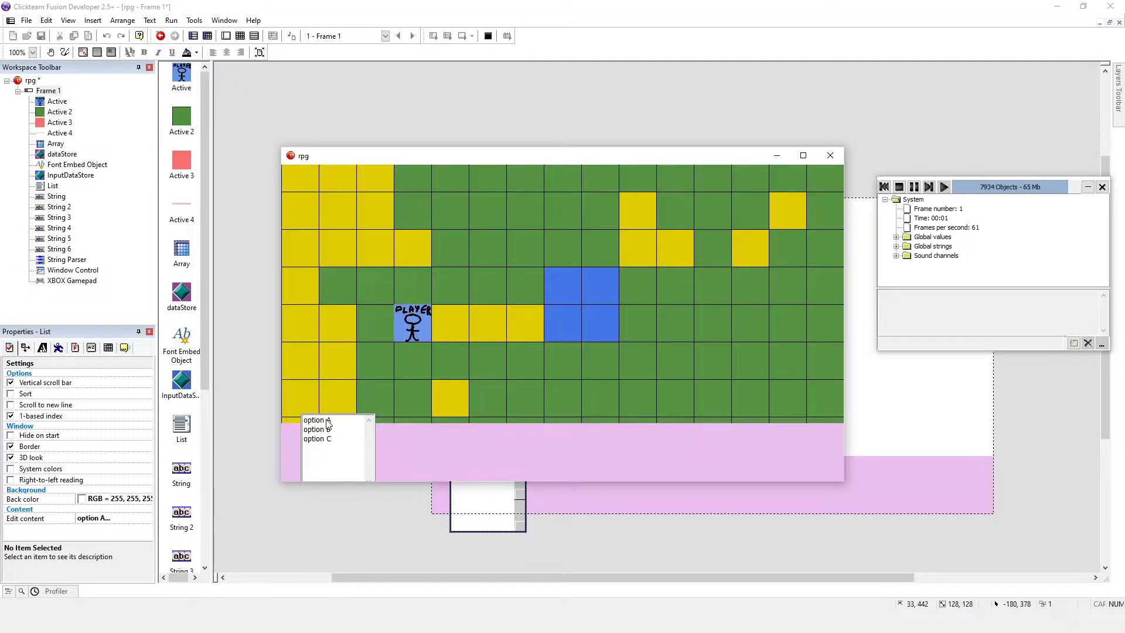
click(332, 430)
click(318, 421)
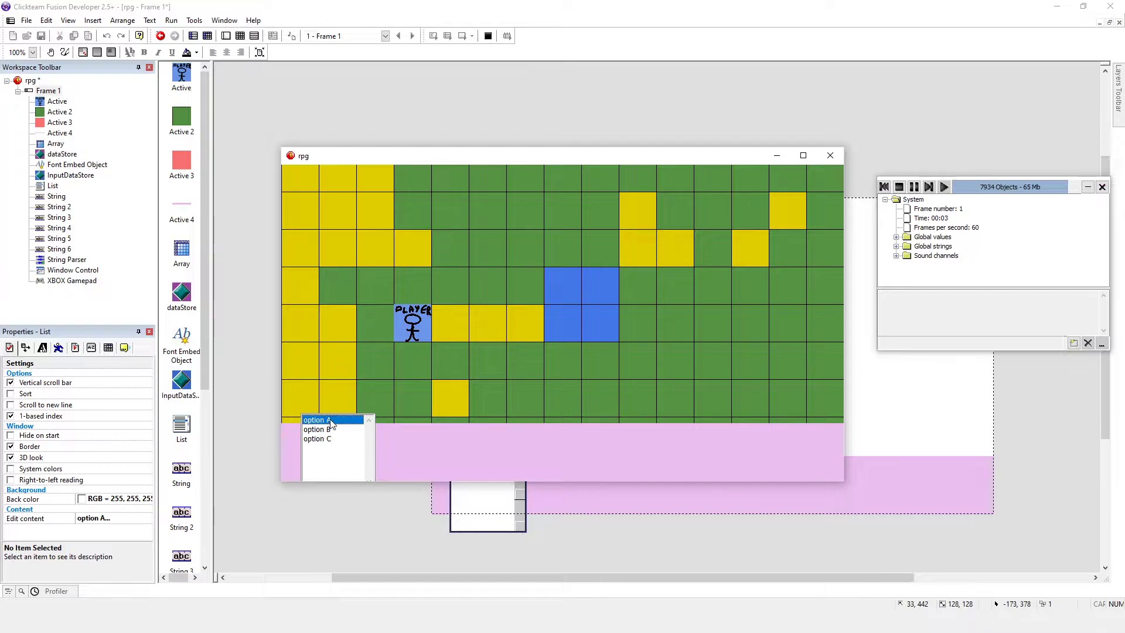
click(829, 156)
double_click(493, 271)
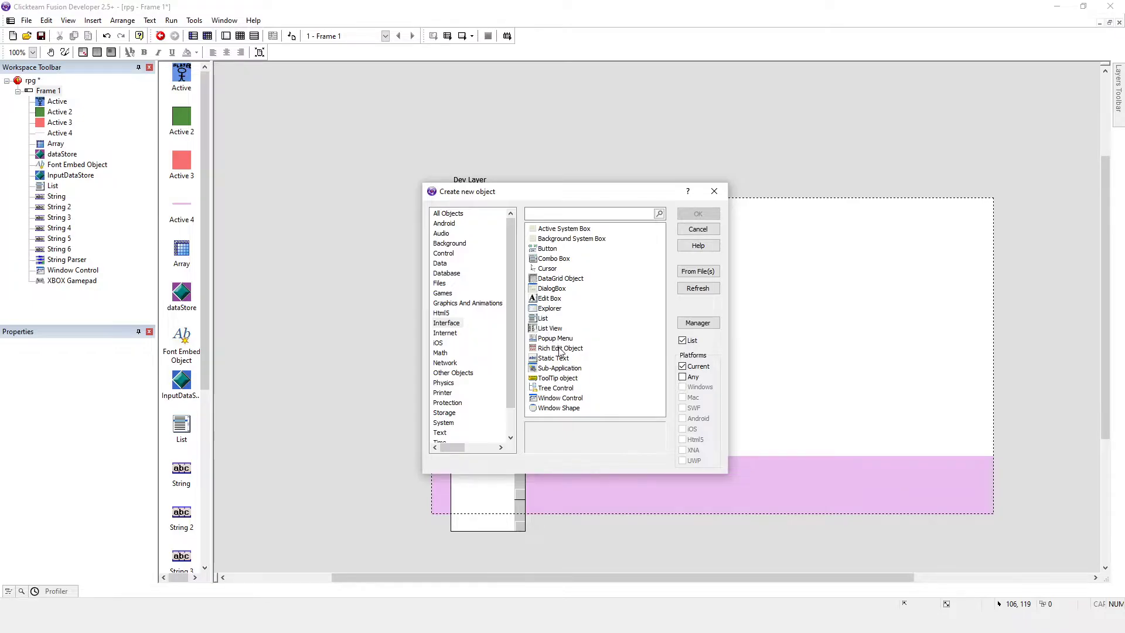
click(539, 212)
text(s)
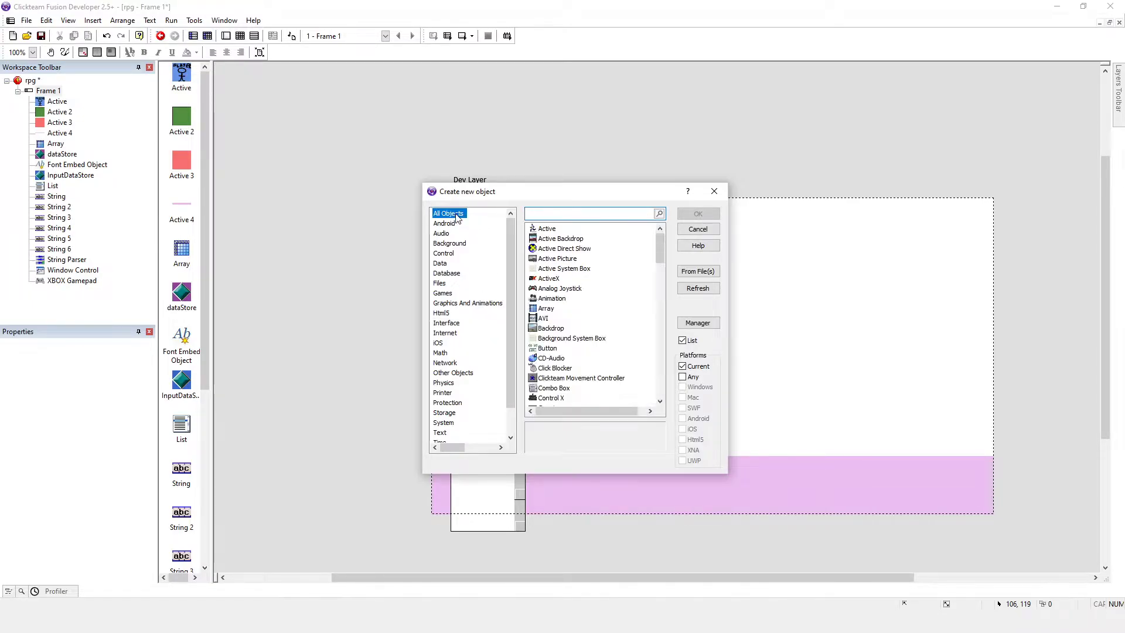
text(el)
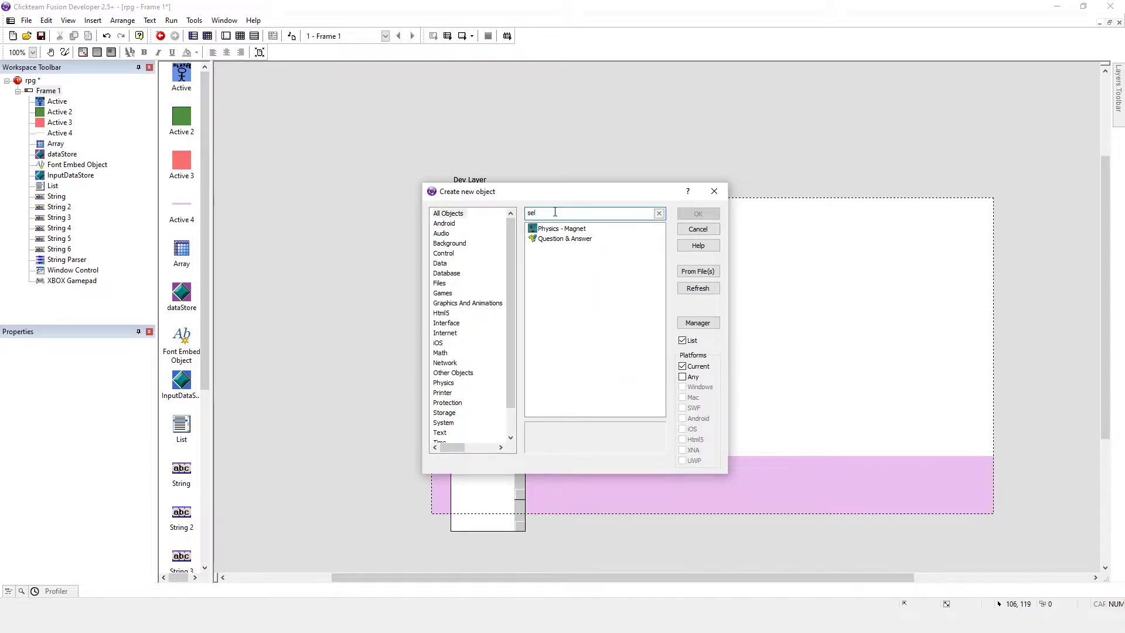
key(BackSpace)
click(714, 190)
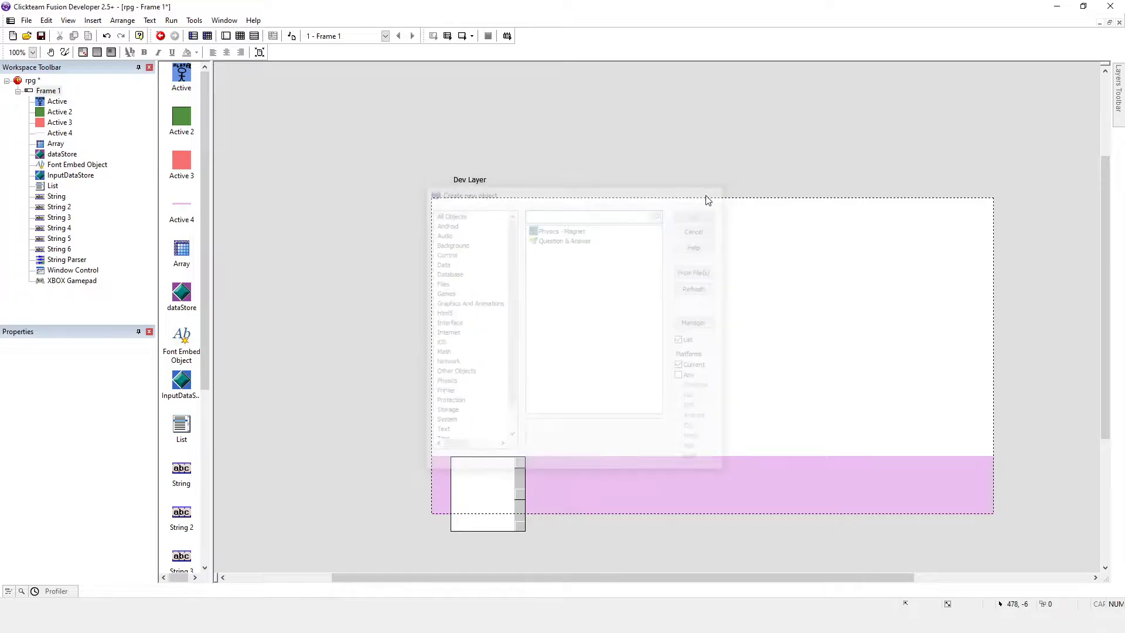
click(501, 488)
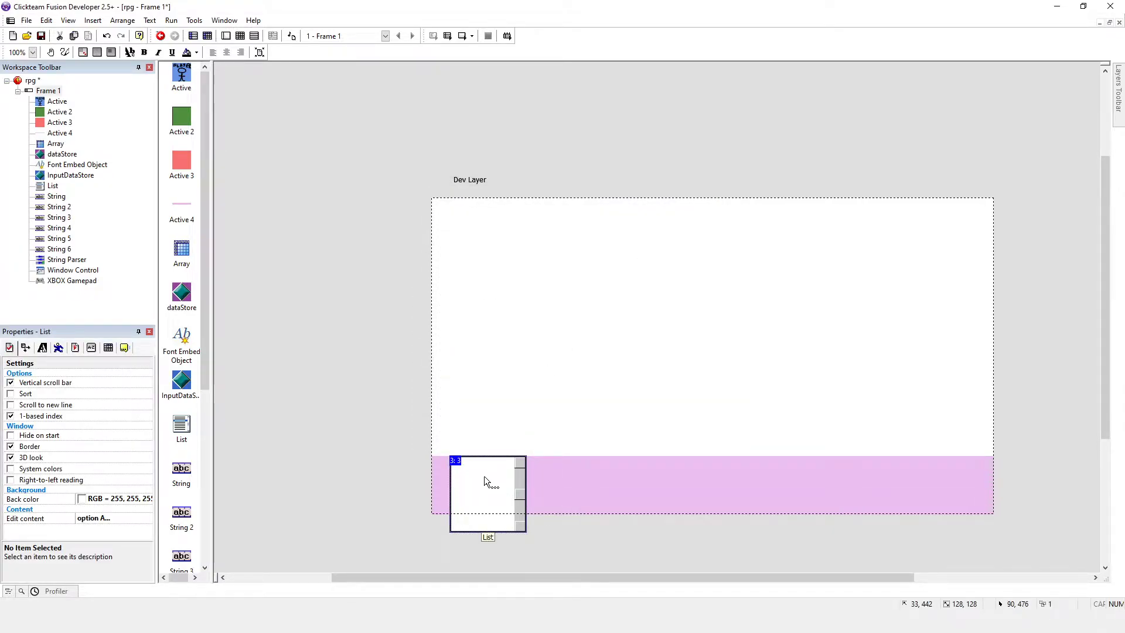
click(523, 351)
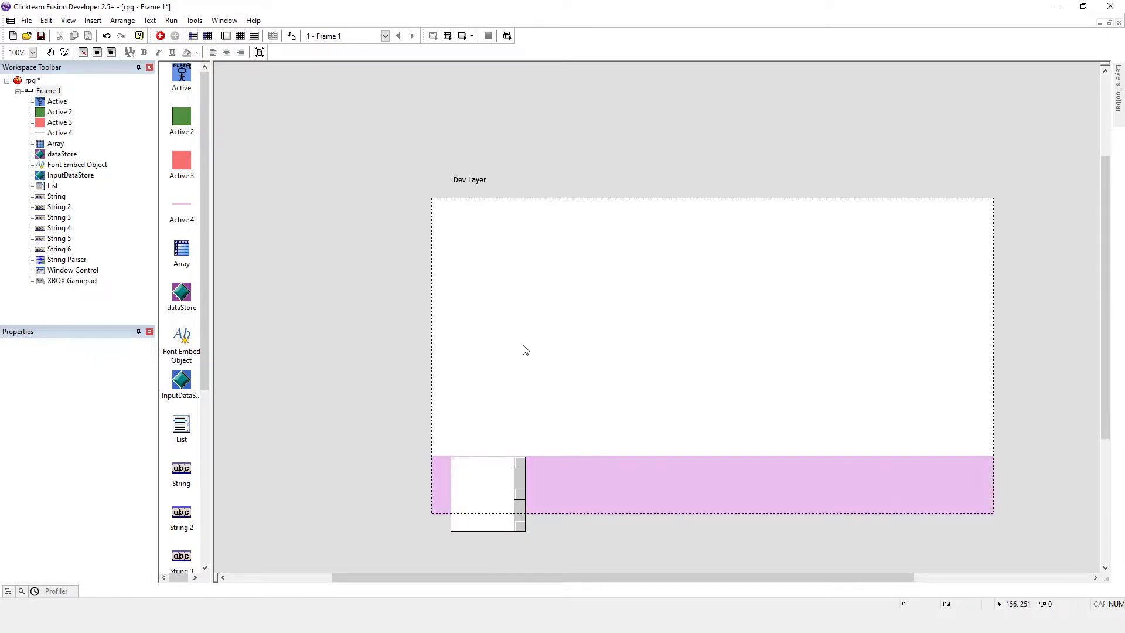
double_click(523, 350)
click(444, 323)
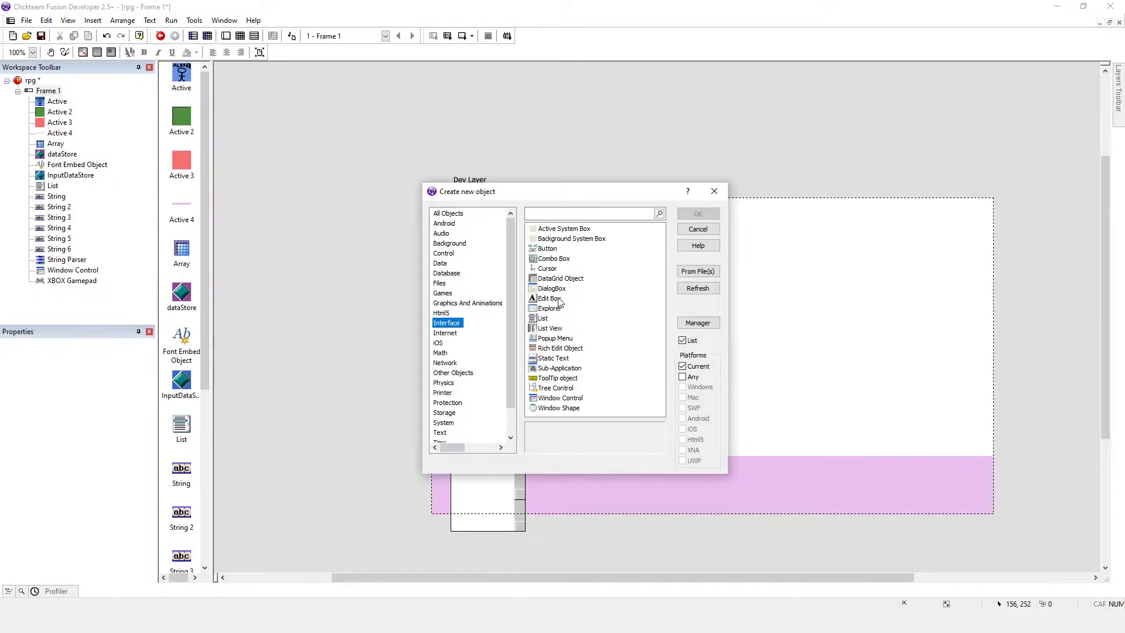
Step: Add a Combo Box with option A, B and C, and drag it beside the List
double_click(547, 260)
click(541, 271)
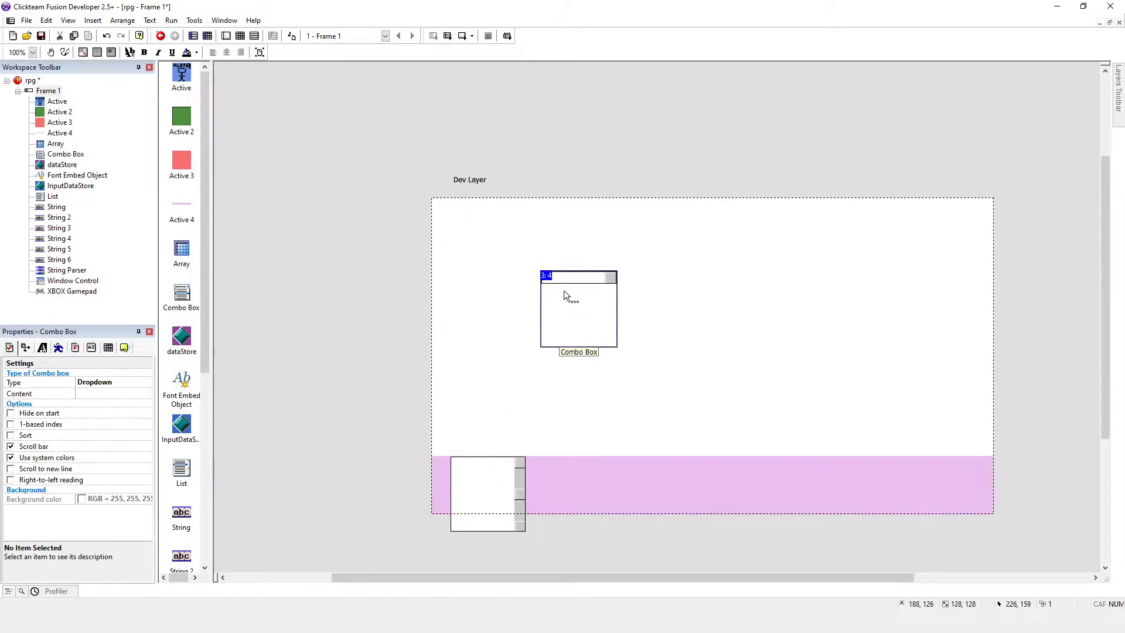
text(option C)
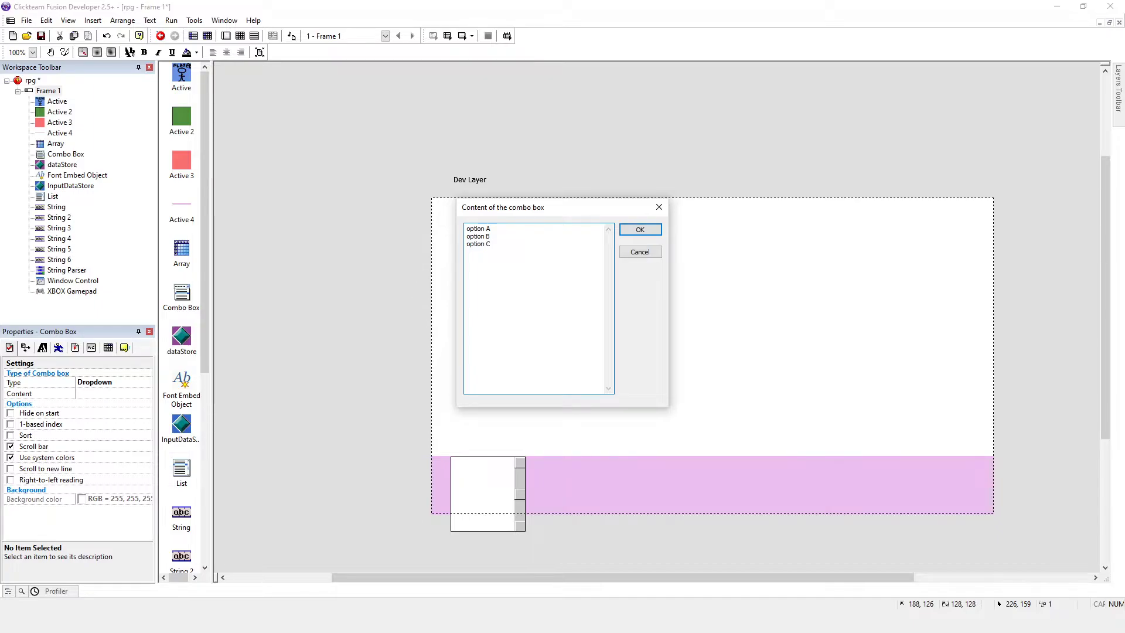
click(638, 229)
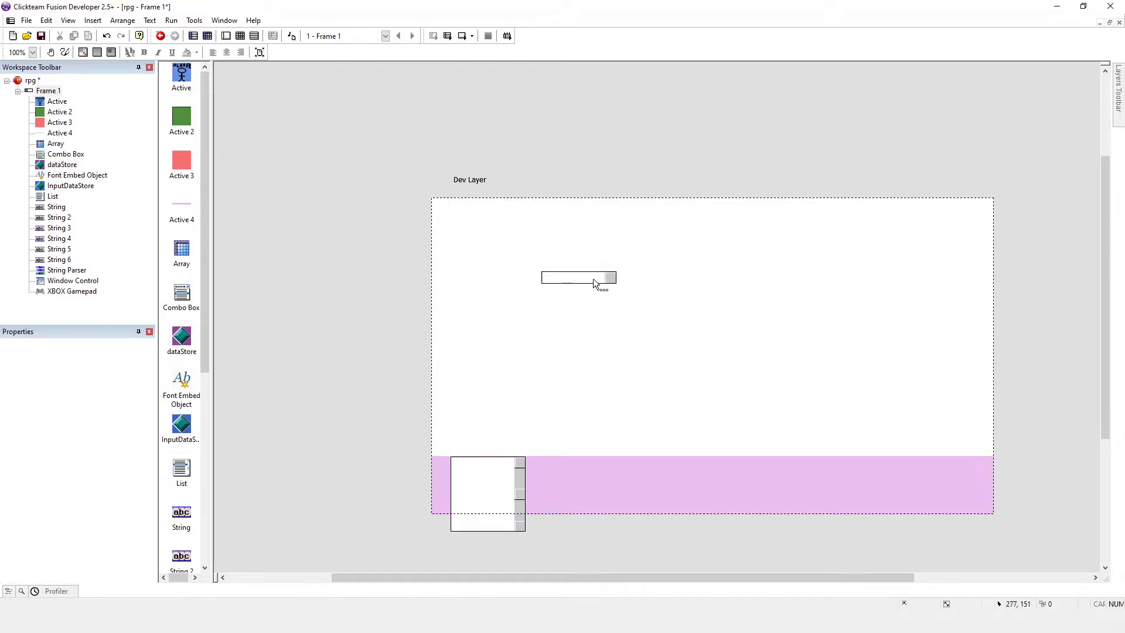
drag(598, 281, 586, 467)
Step: Test-run the game and pick an option from the combo box dropdown
click(172, 19)
click(188, 50)
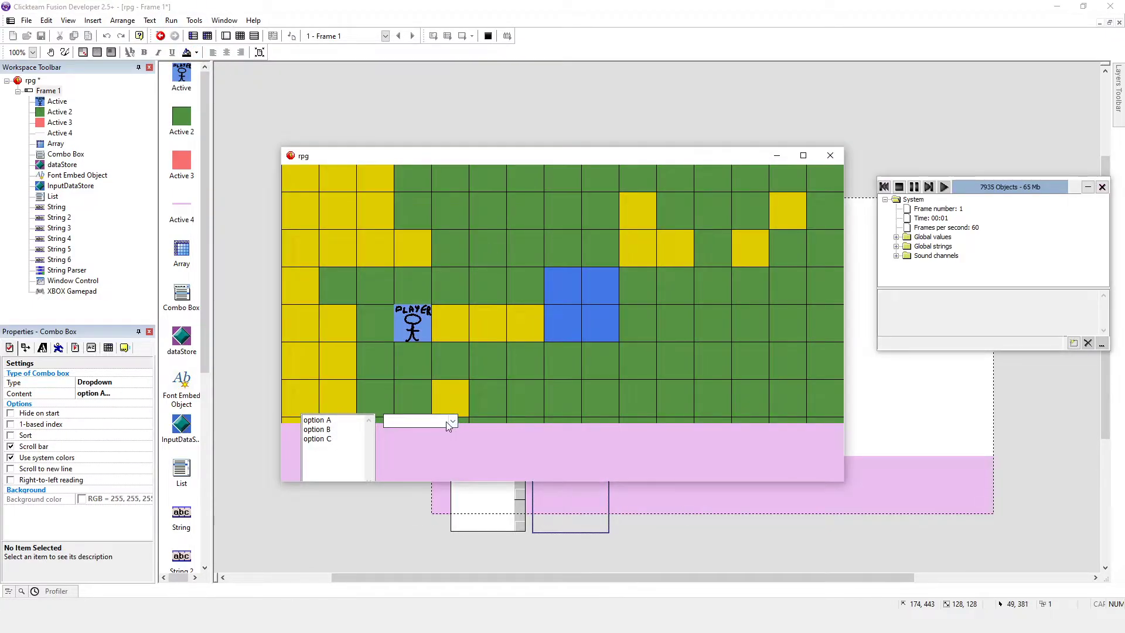
click(453, 422)
click(453, 423)
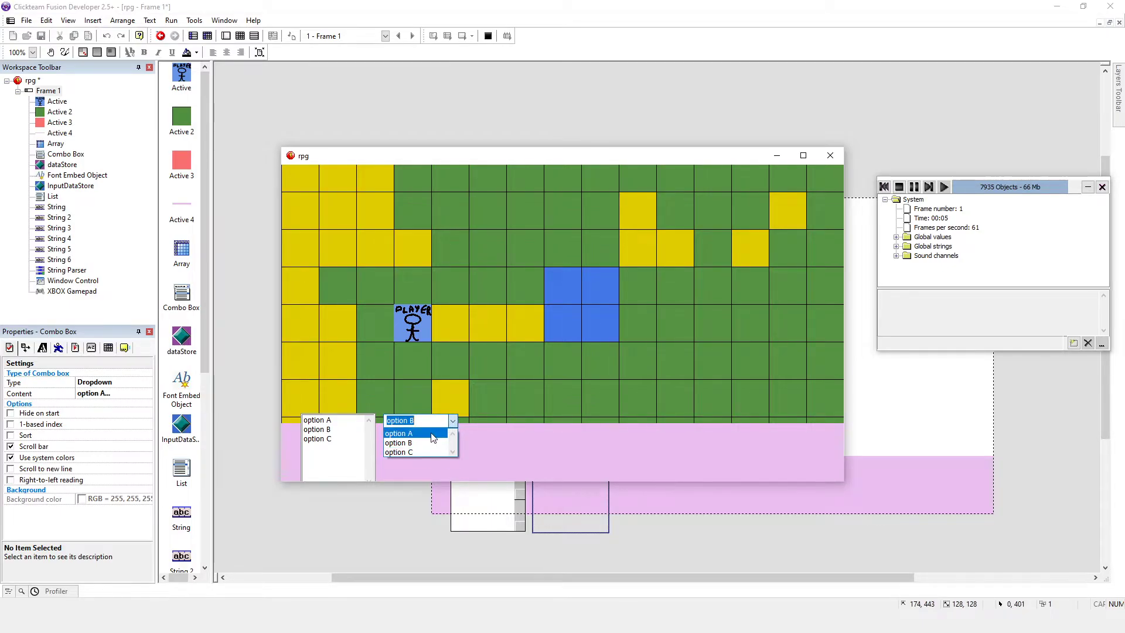
click(454, 424)
click(898, 186)
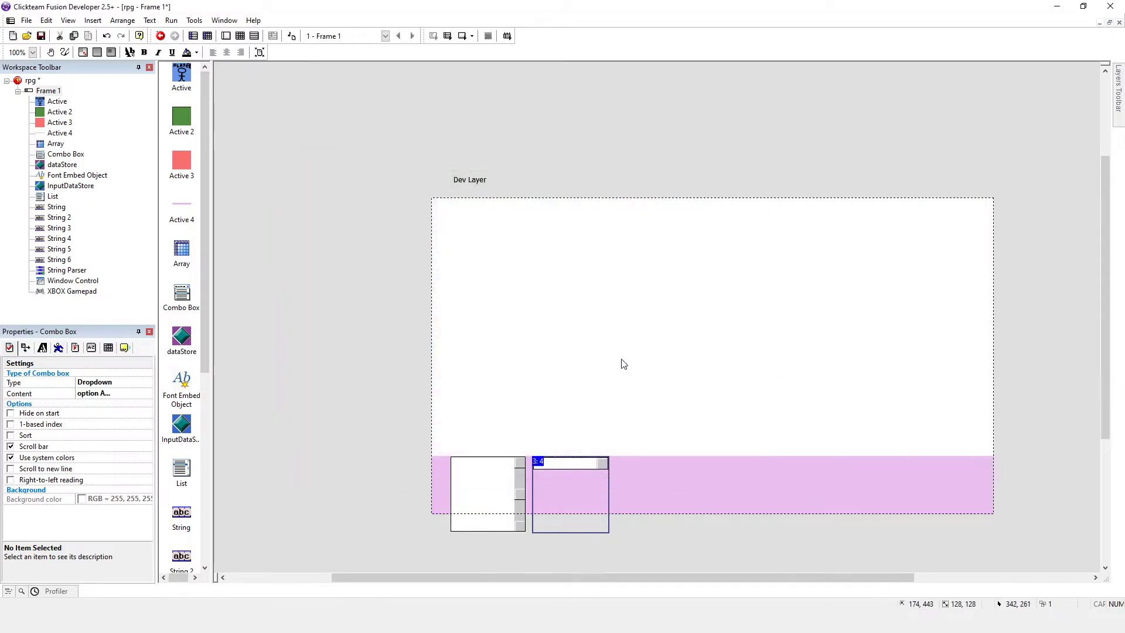
Step: Drag the Combo Box lower within the pink band
click(562, 452)
click(557, 480)
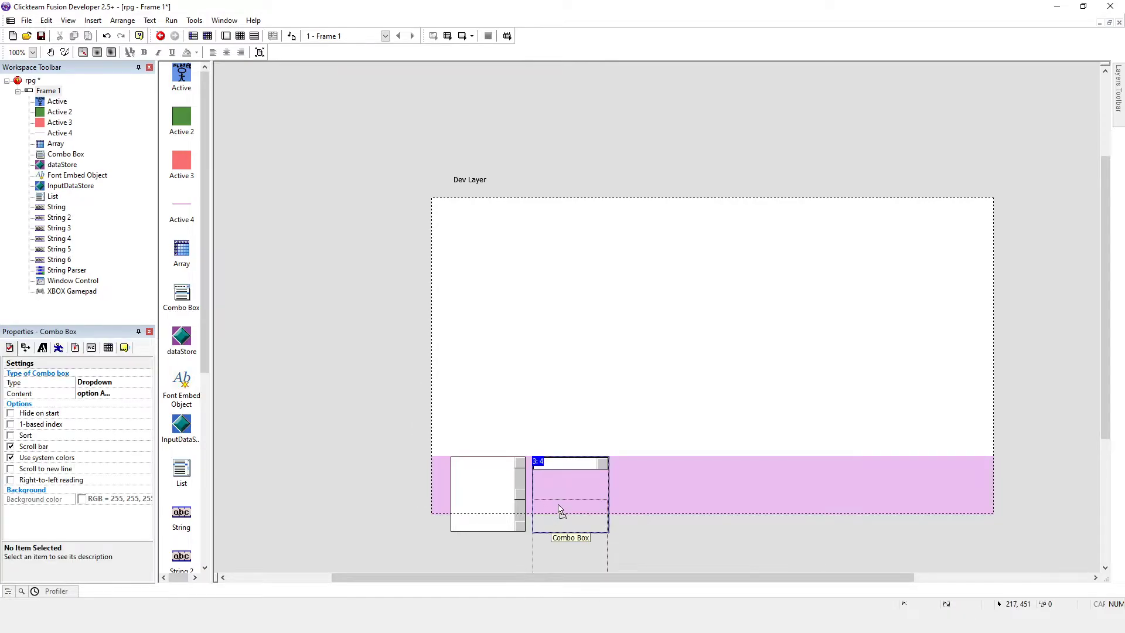
drag(559, 513, 559, 557)
Step: Run the application, open and close the combo dropdown twice, and move the window lower
click(170, 21)
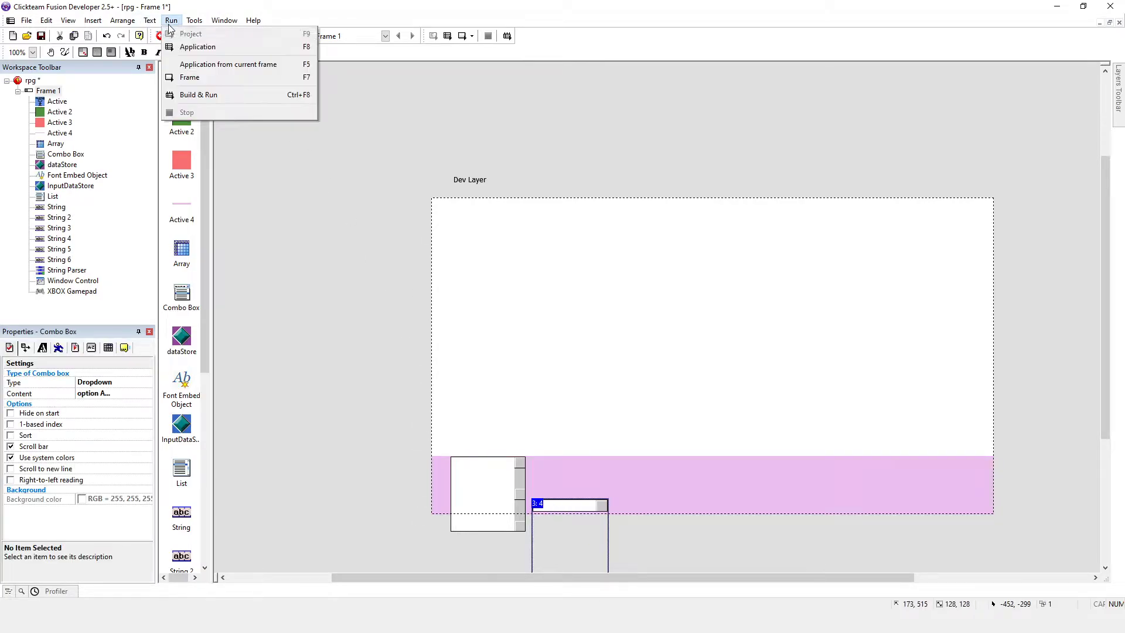
click(197, 46)
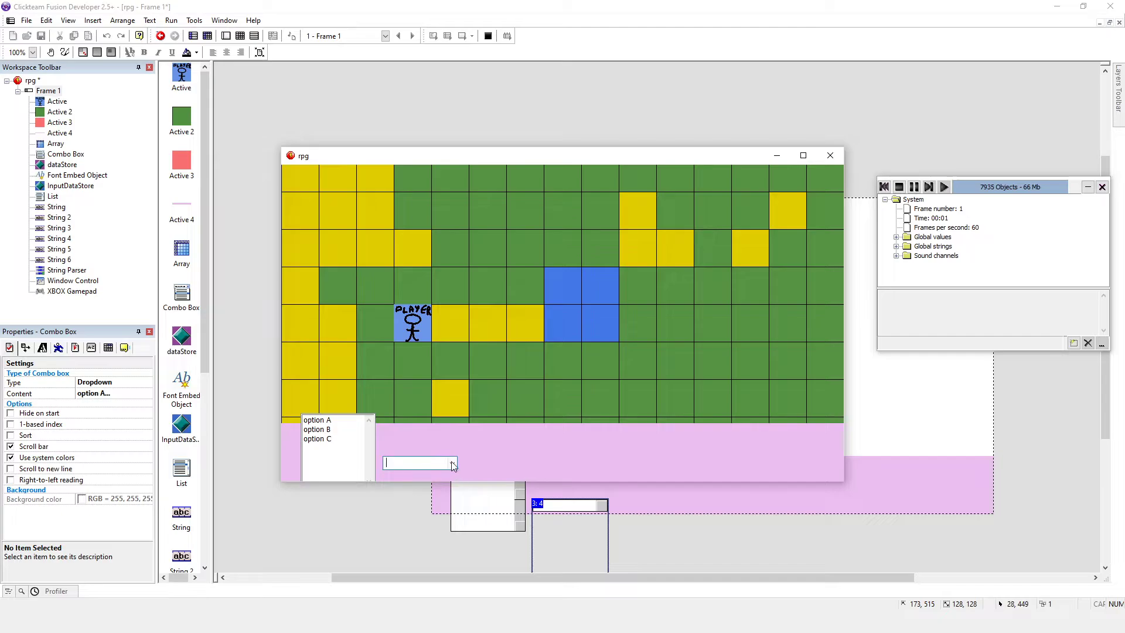
click(452, 463)
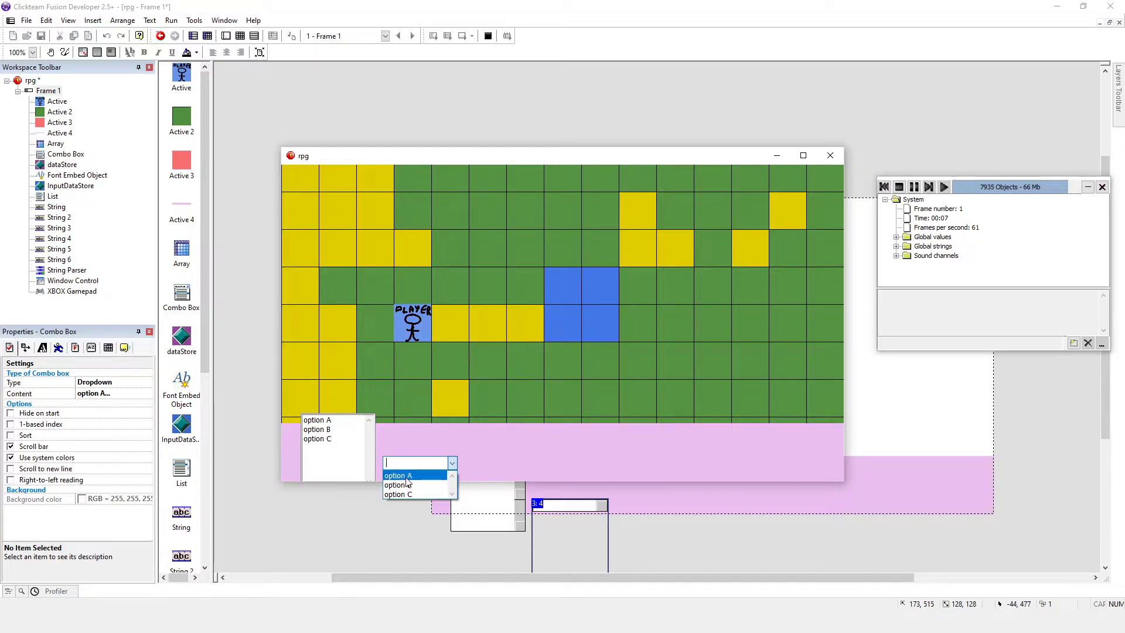
click(450, 465)
click(451, 465)
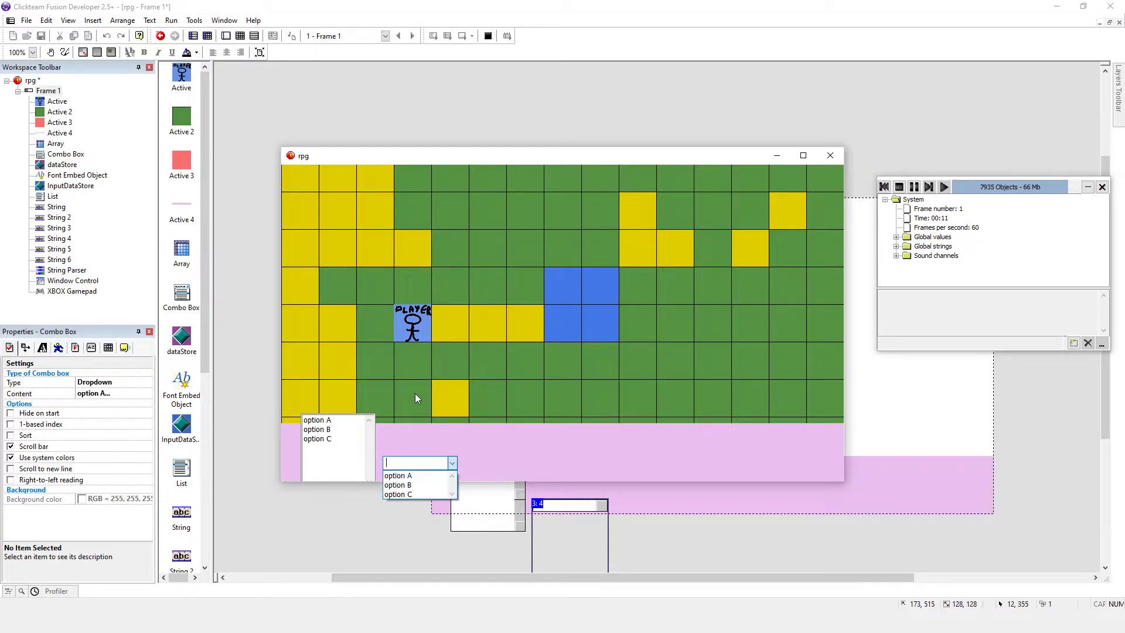
click(454, 464)
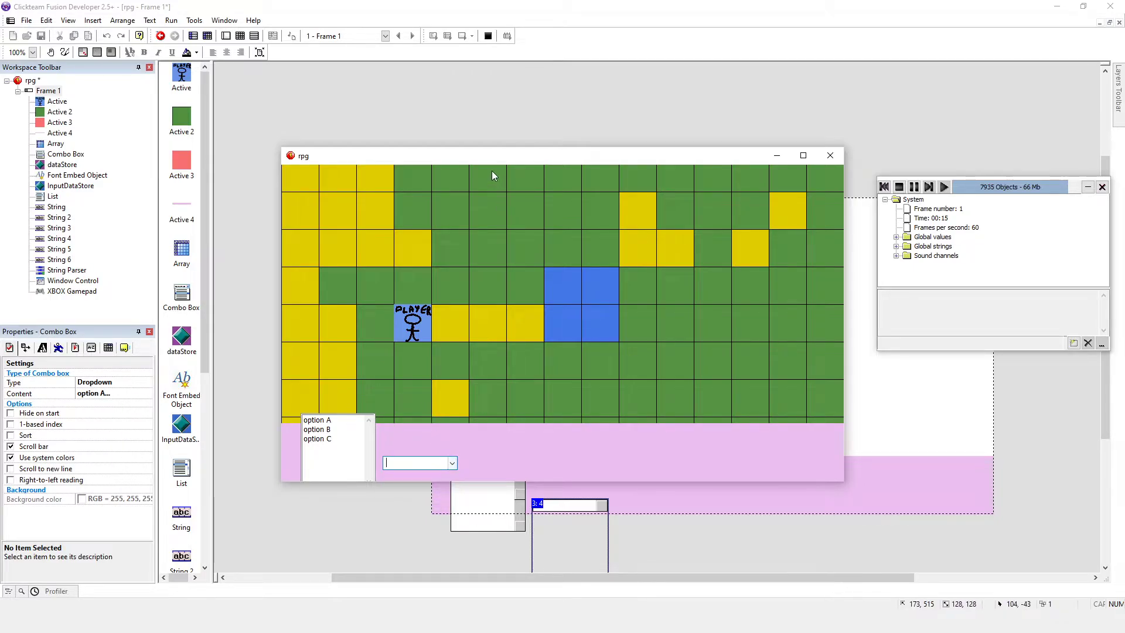
drag(491, 158, 495, 293)
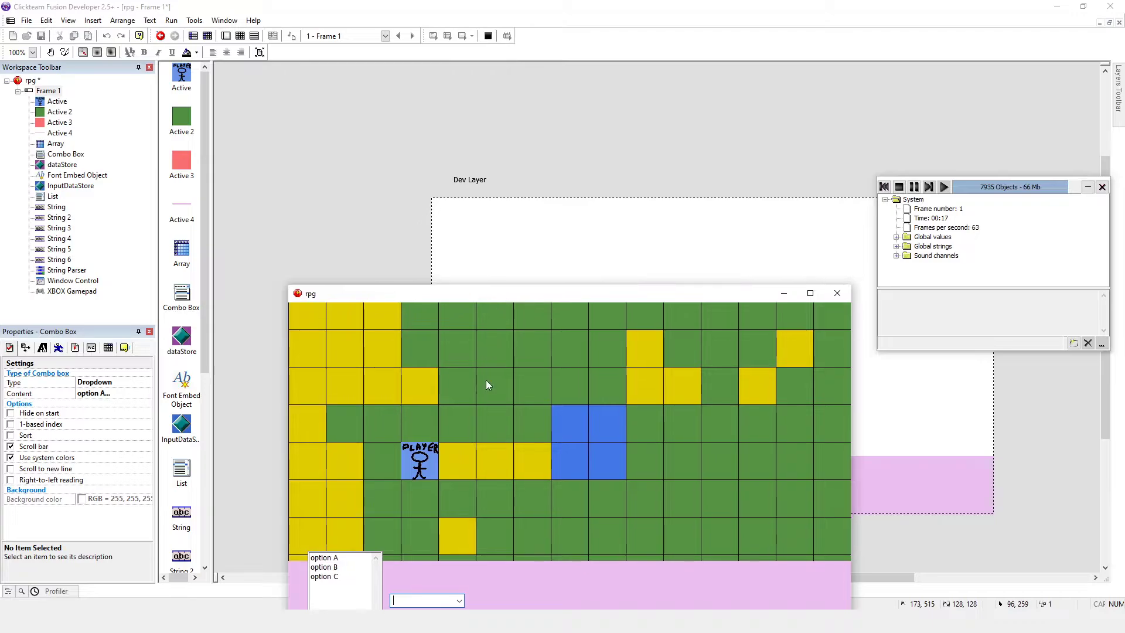
Step: Arrow through the dropdown options to option B, then move the game window back up
click(459, 599)
key(Down)
key(Down)
key(Down)
key(Up)
key(Up)
key(Down)
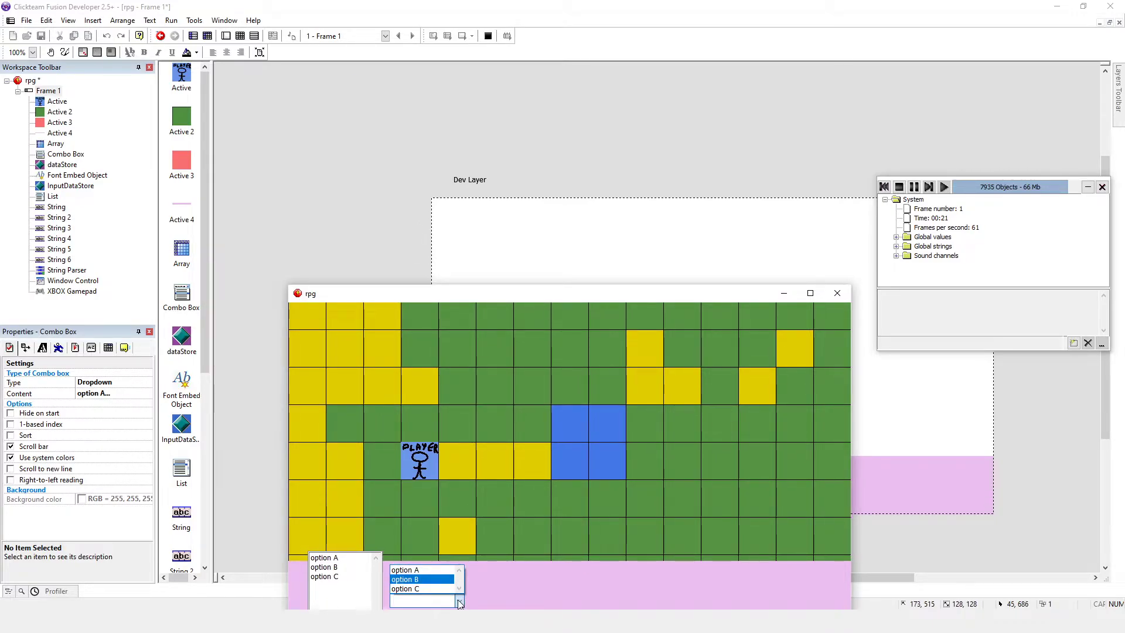
drag(462, 293, 460, 152)
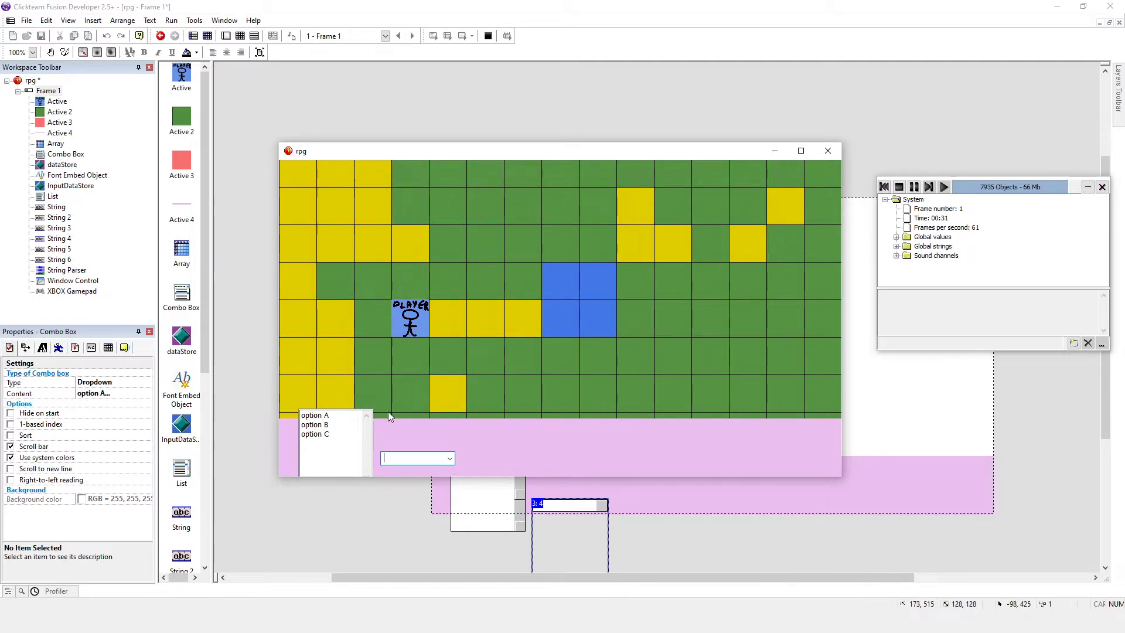
Step: Close the game and paste the List's option A–C lines twice more, making nine entries
click(827, 150)
double_click(495, 481)
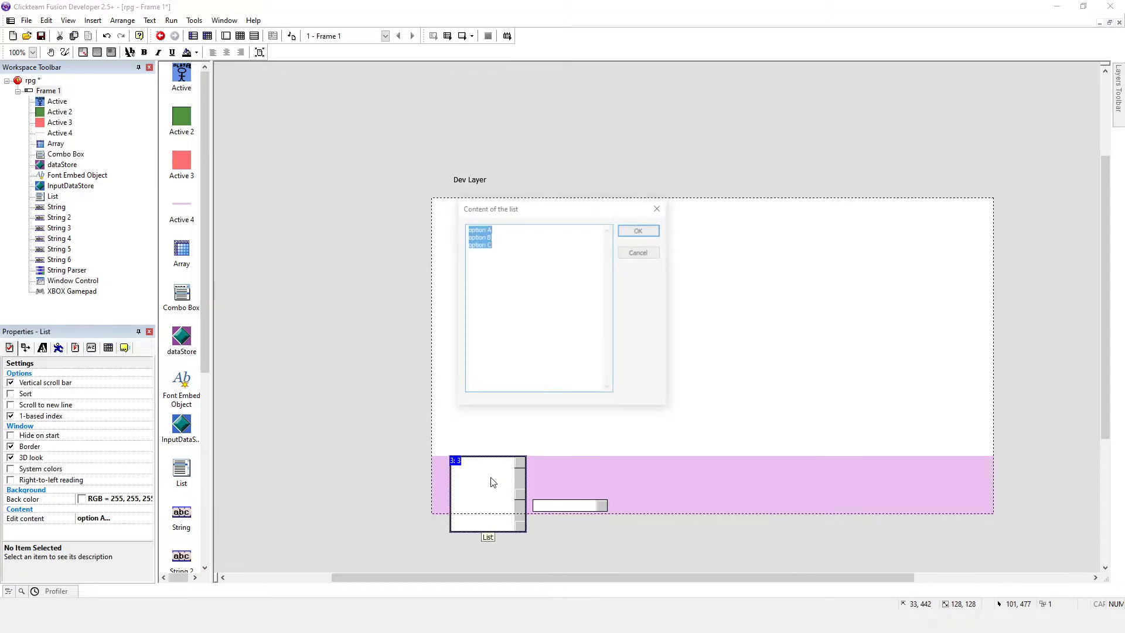
click(501, 263)
key(ctrl+a)
key(ctrl+c)
click(501, 268)
key(ctrl+v)
key(Return)
key(ctrl+v)
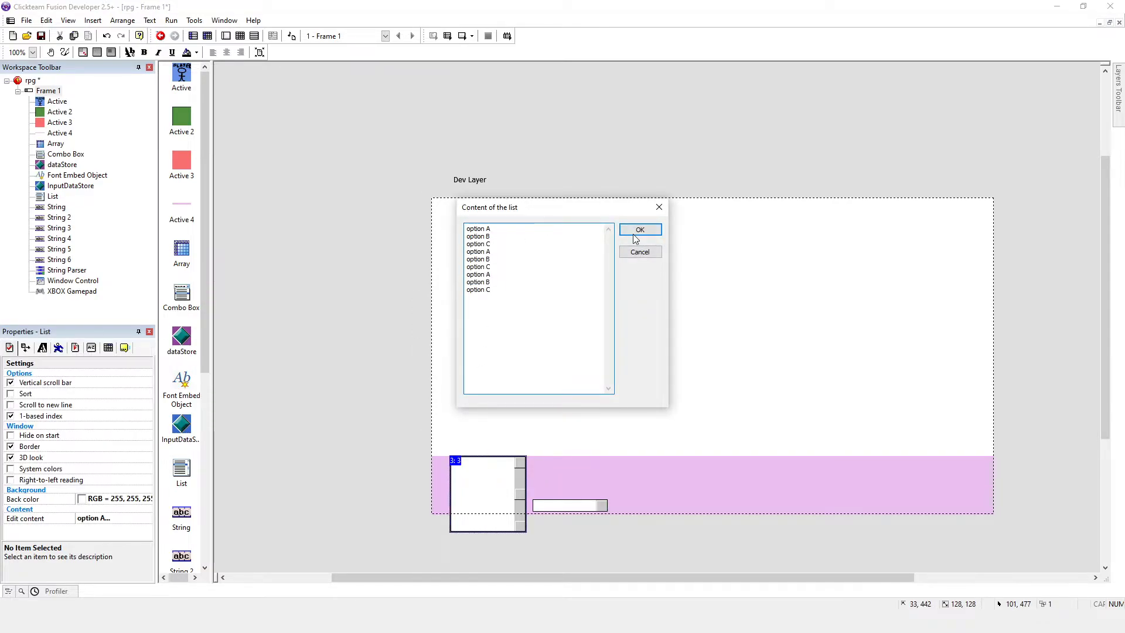
click(639, 230)
click(490, 514)
click(378, 422)
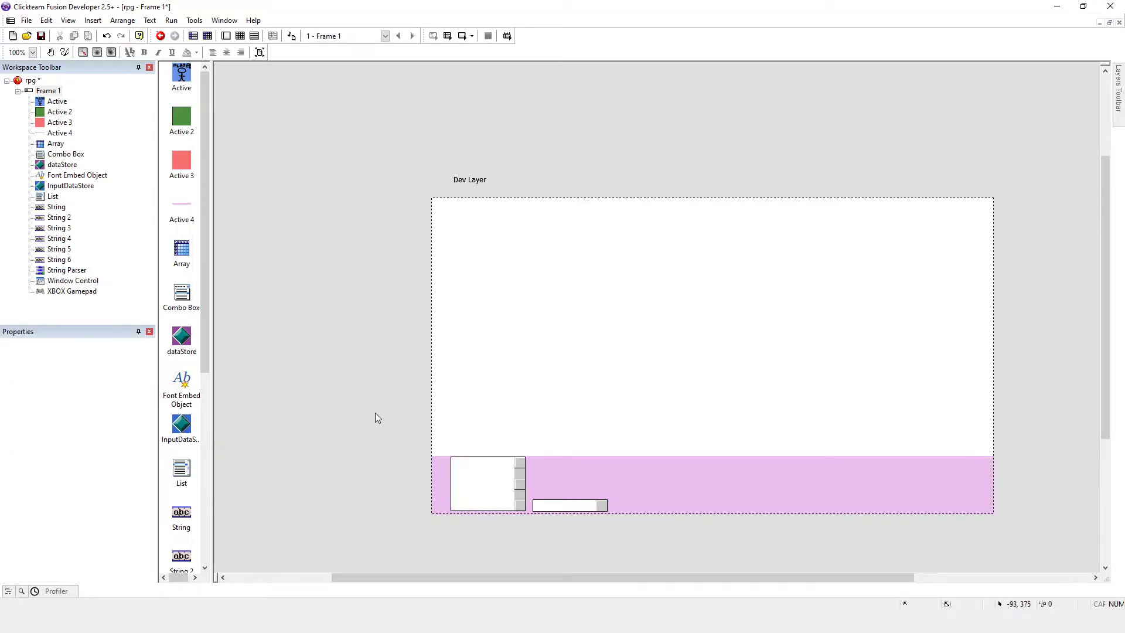
click(172, 20)
click(202, 45)
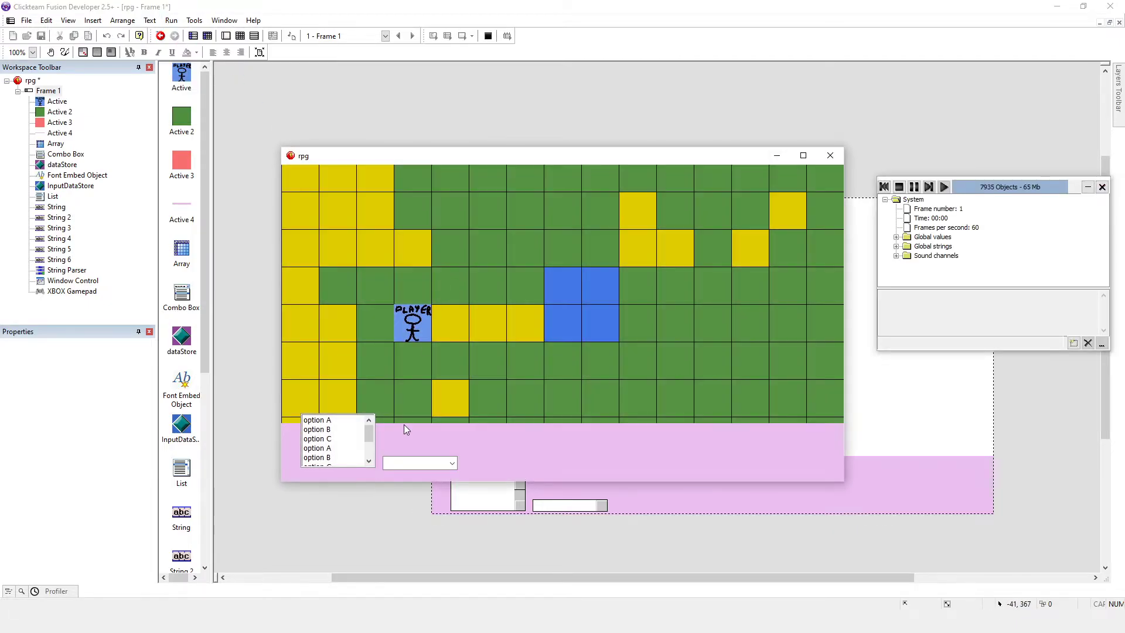
drag(367, 434, 367, 430)
click(331, 449)
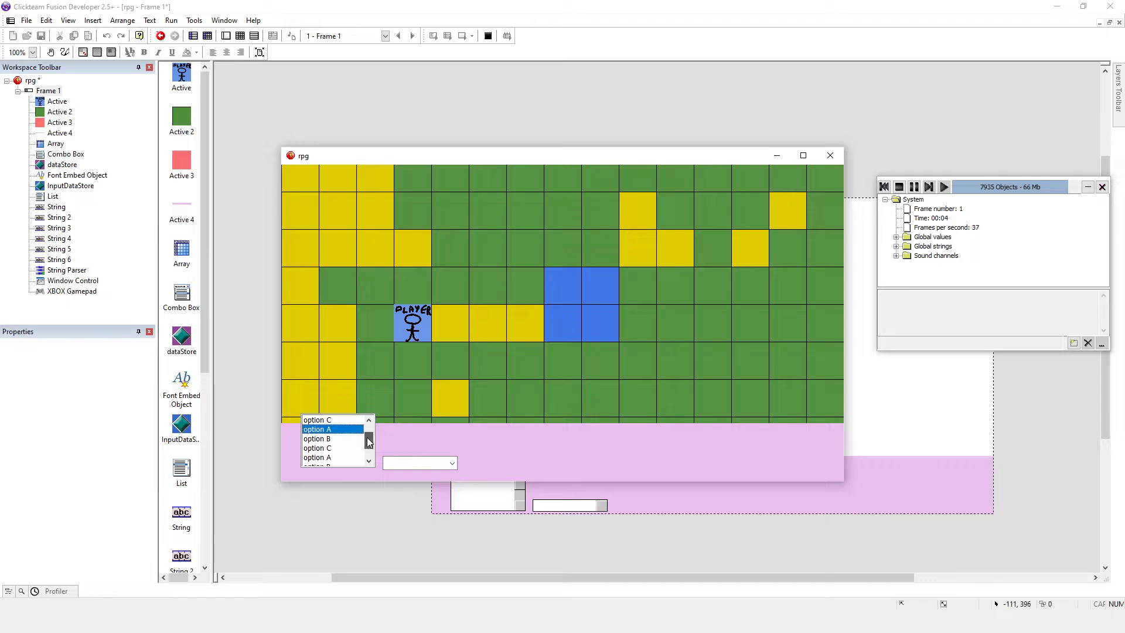
mouse_move(368, 434)
mouse_down()
mouse_move(368, 454)
mouse_move(375, 415)
mouse_up()
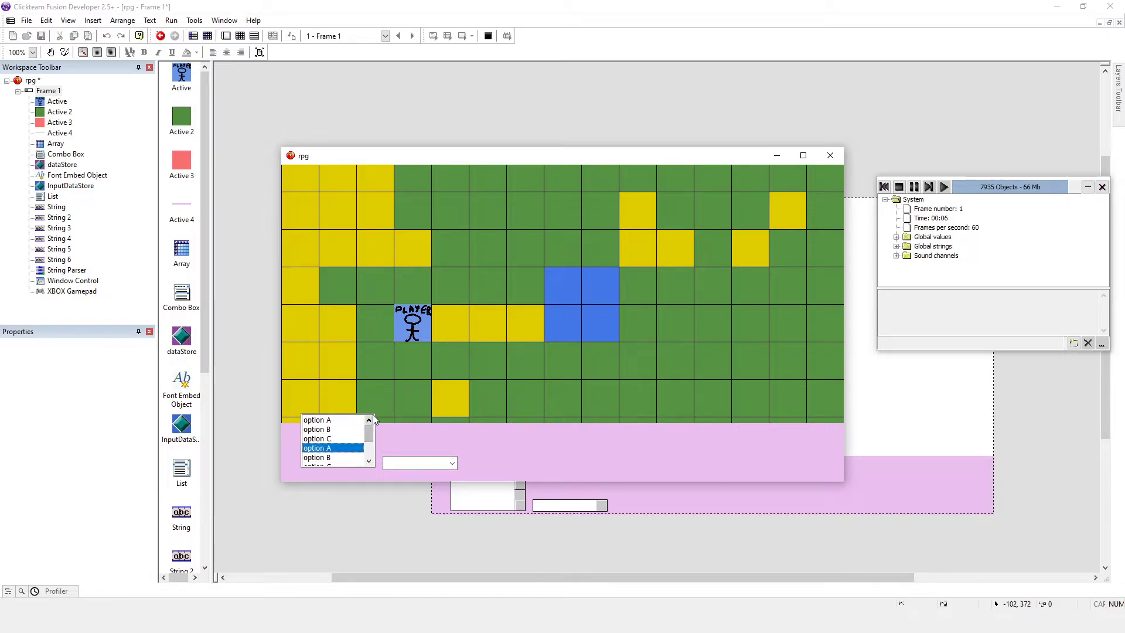
Step: Close the game, drag the List slightly lower, and test-run to check its placement
click(830, 157)
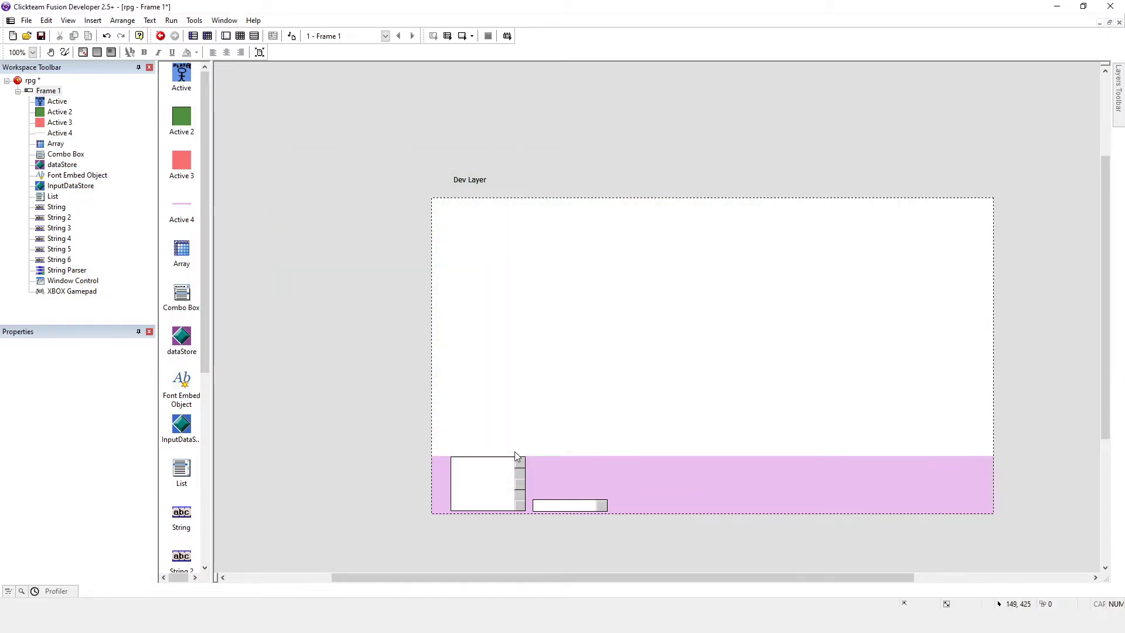
click(509, 472)
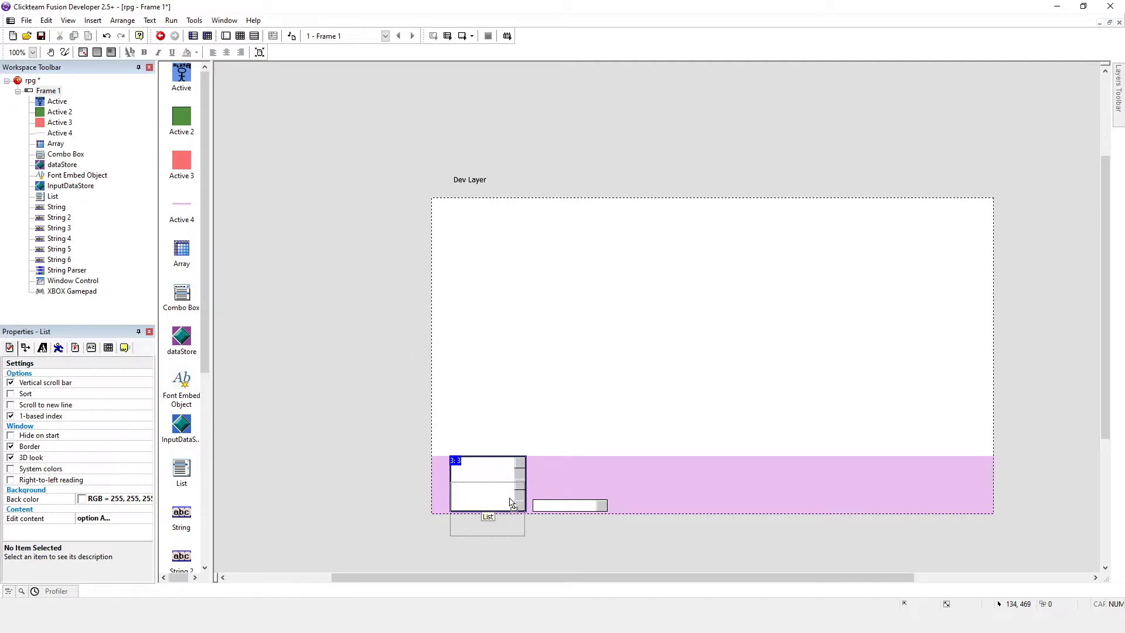
drag(514, 494, 512, 498)
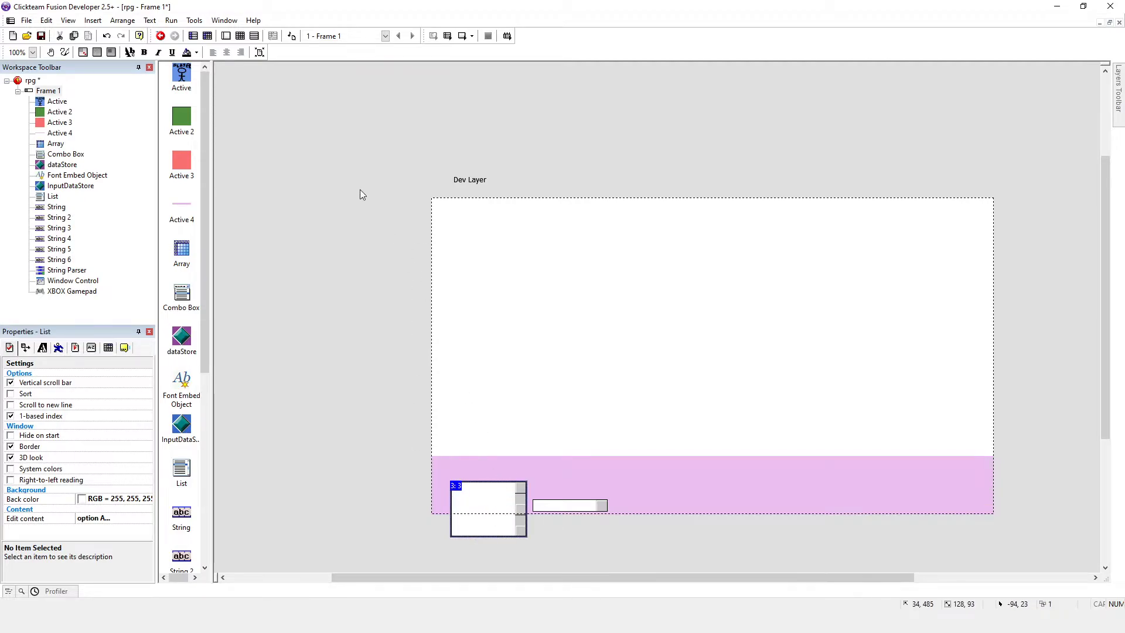
click(172, 20)
click(180, 64)
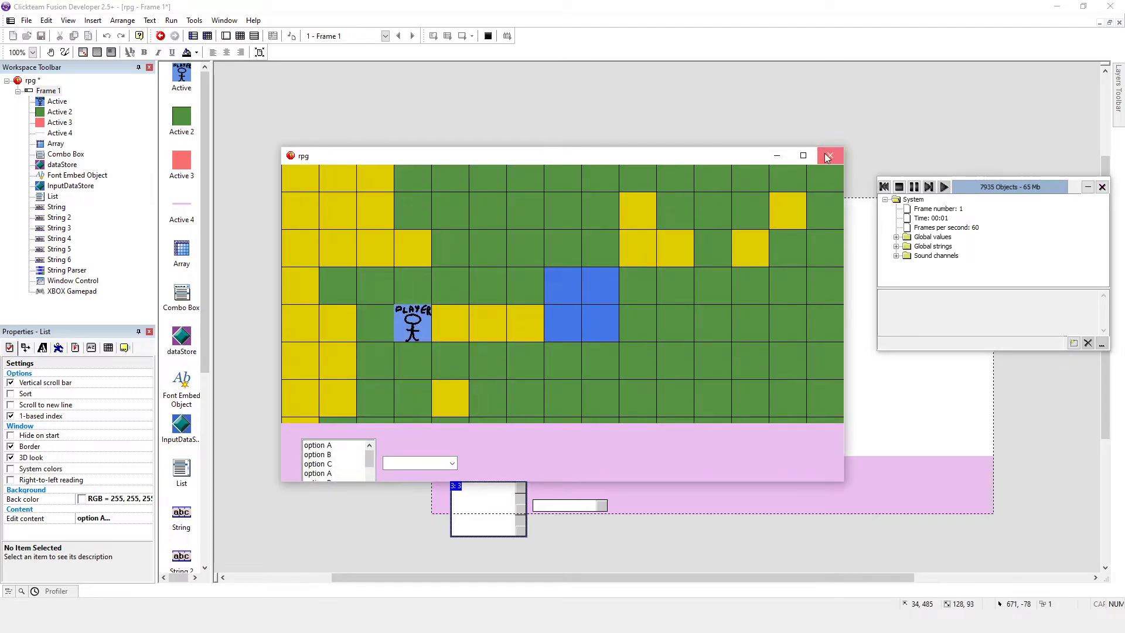
Step: Close the game and nudge the List back up onto the pink band
click(830, 156)
click(481, 503)
drag(482, 499, 481, 486)
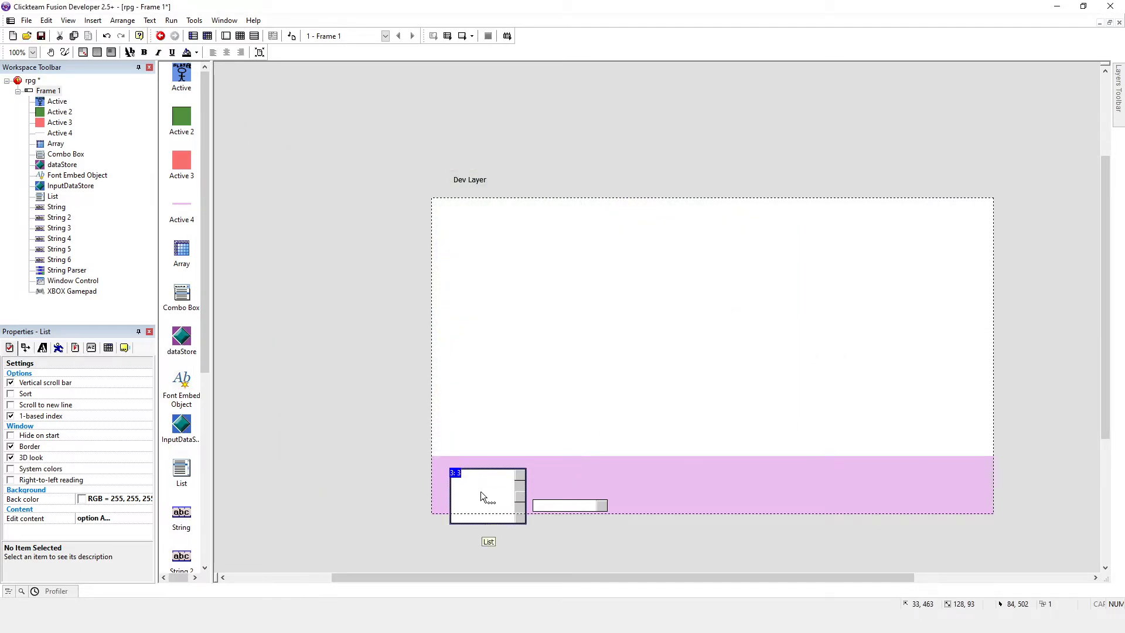
click(172, 19)
click(181, 65)
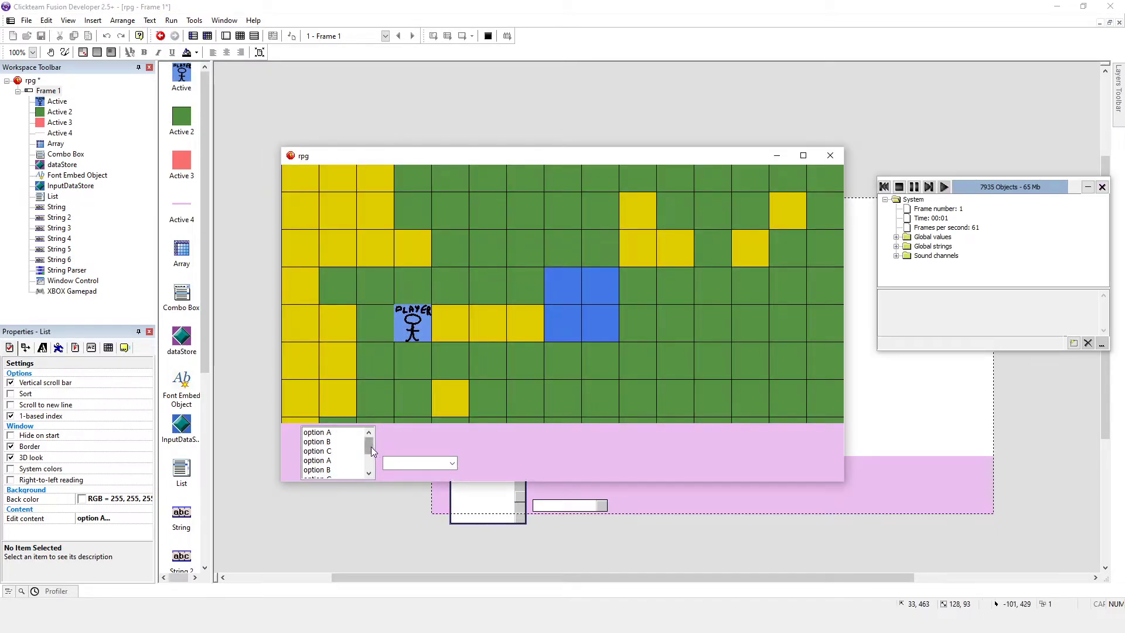
drag(371, 451, 366, 453)
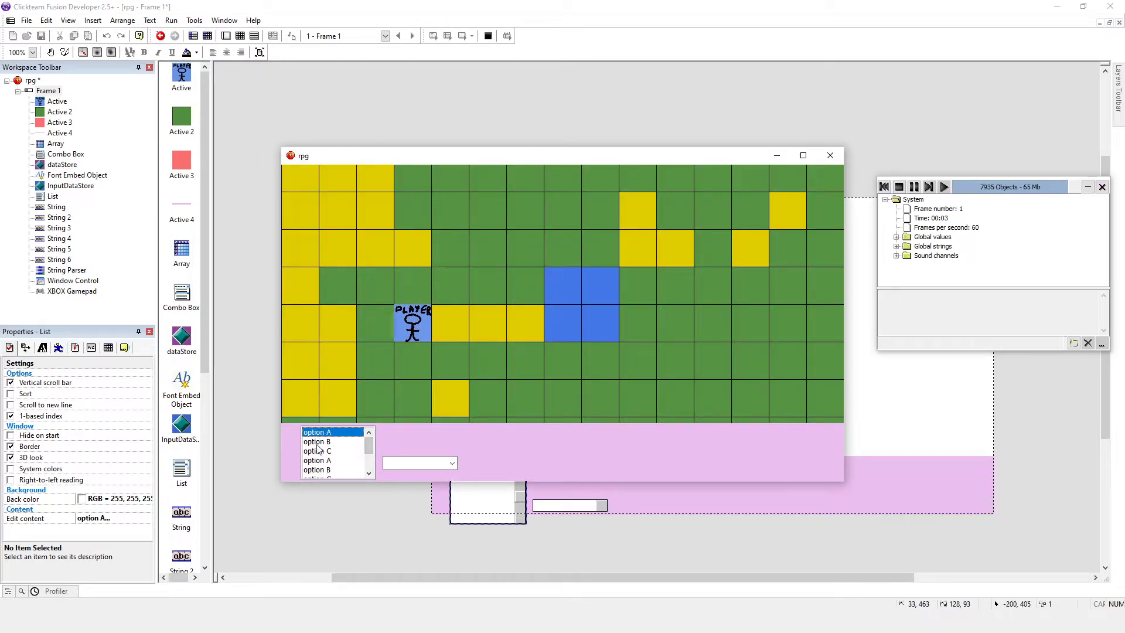
click(317, 441)
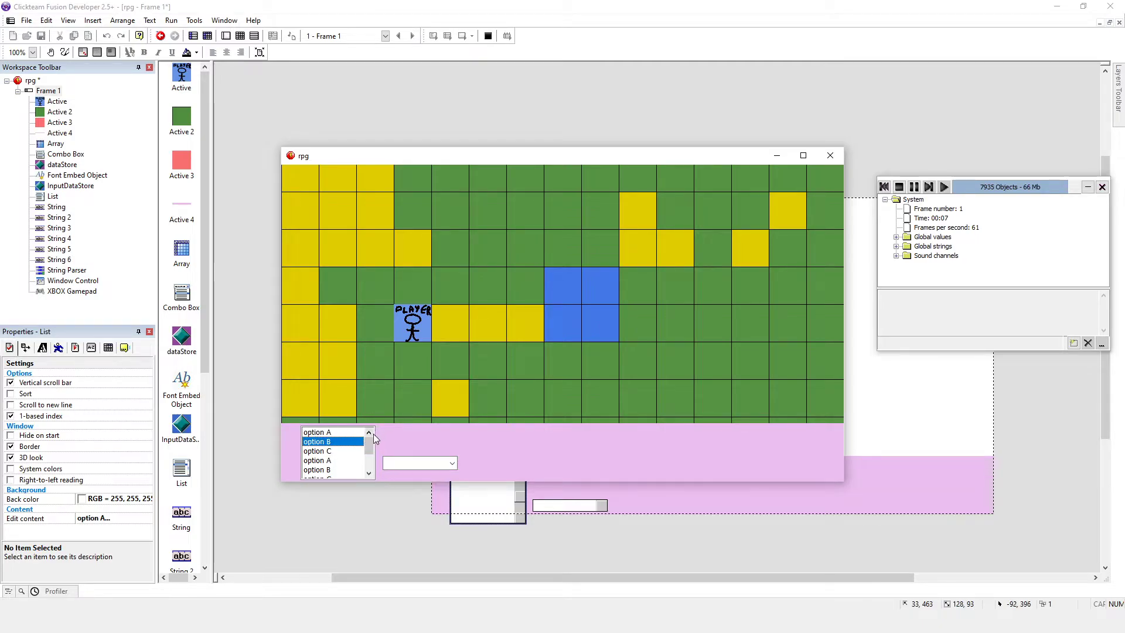
click(334, 460)
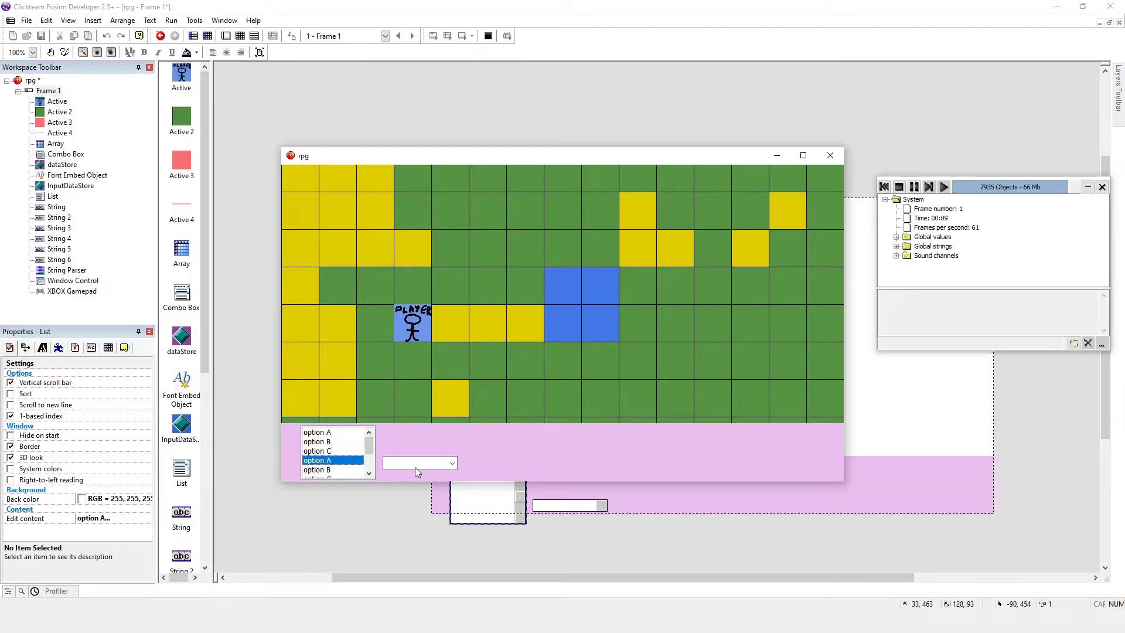
click(452, 464)
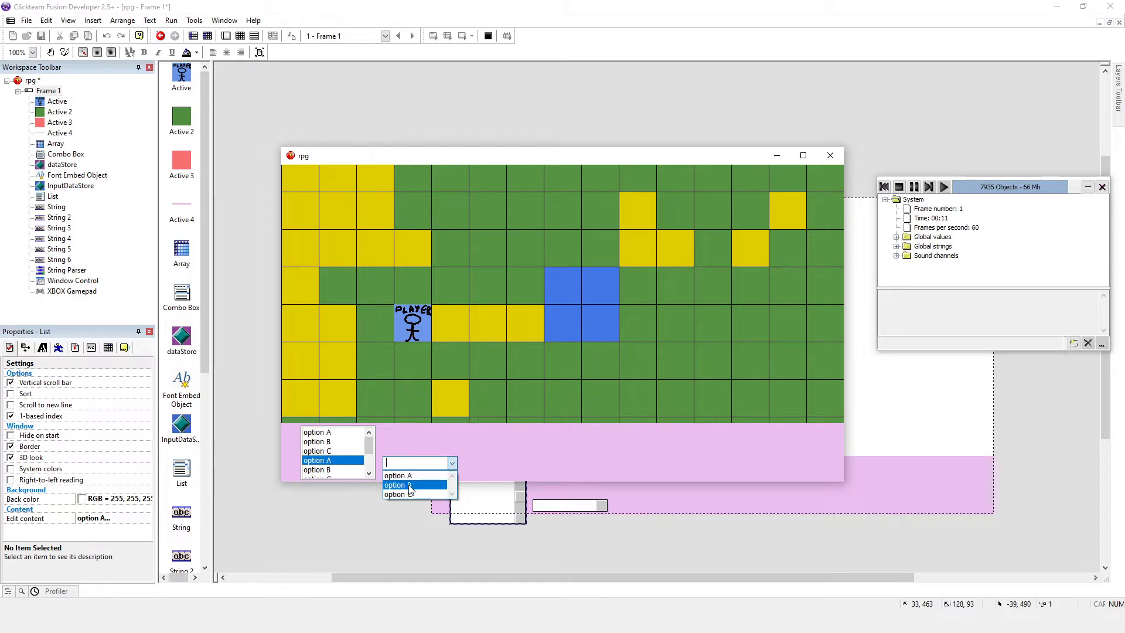
click(440, 484)
click(447, 466)
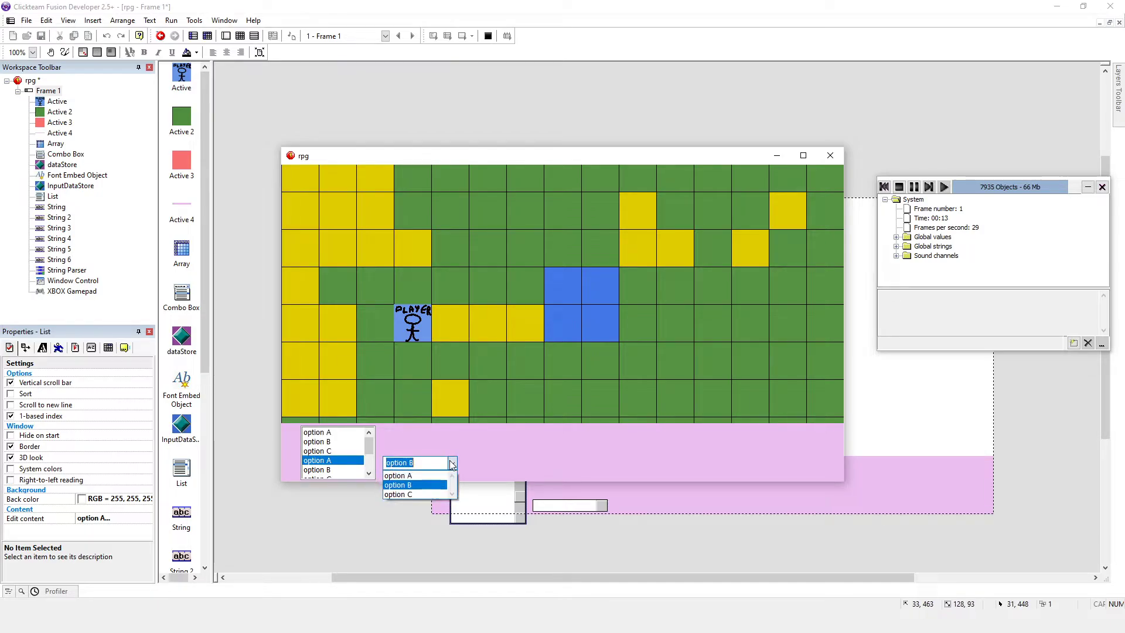
click(430, 495)
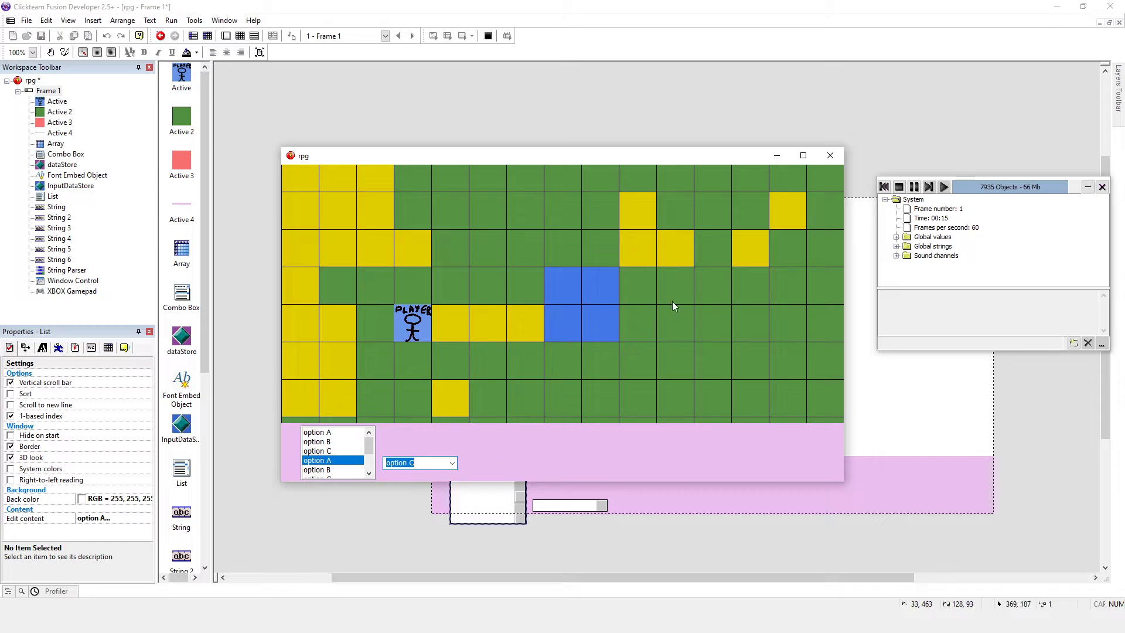
Step: Close the game, delete the leftover List, and drag the Combo Box to the strip's left end
click(899, 188)
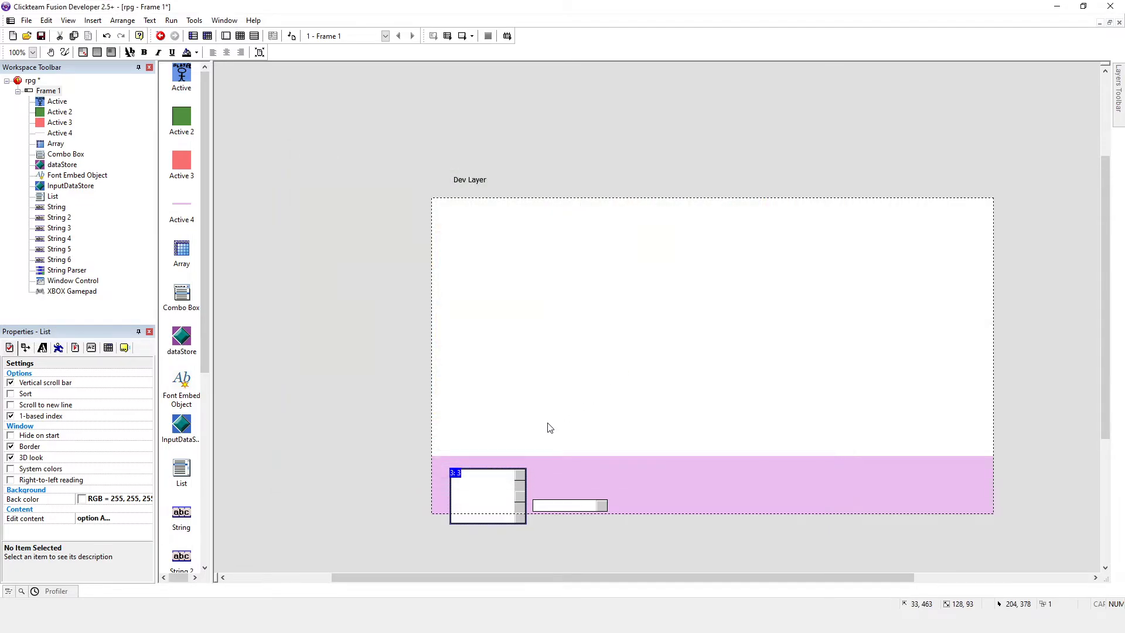
key(Delete)
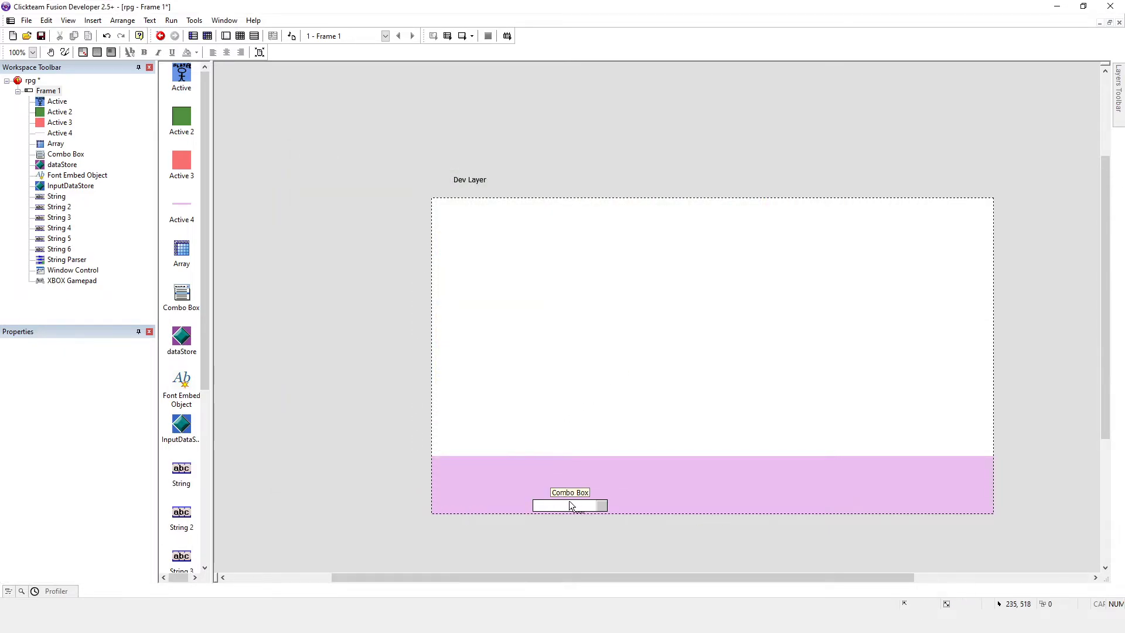
click(568, 501)
drag(570, 505, 490, 490)
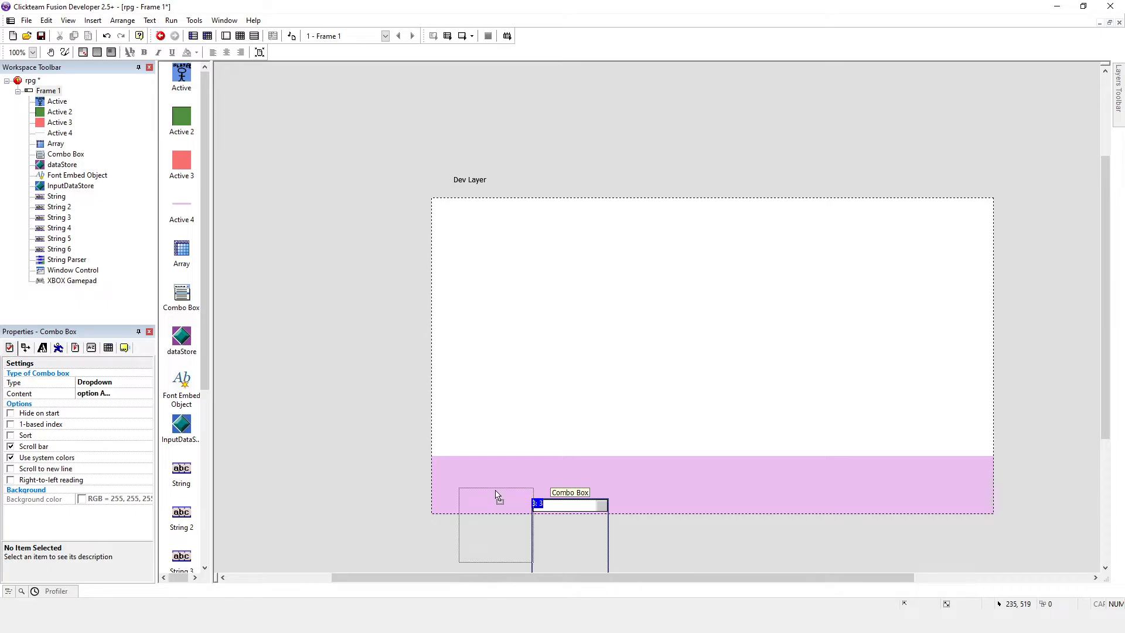
drag(490, 486, 472, 486)
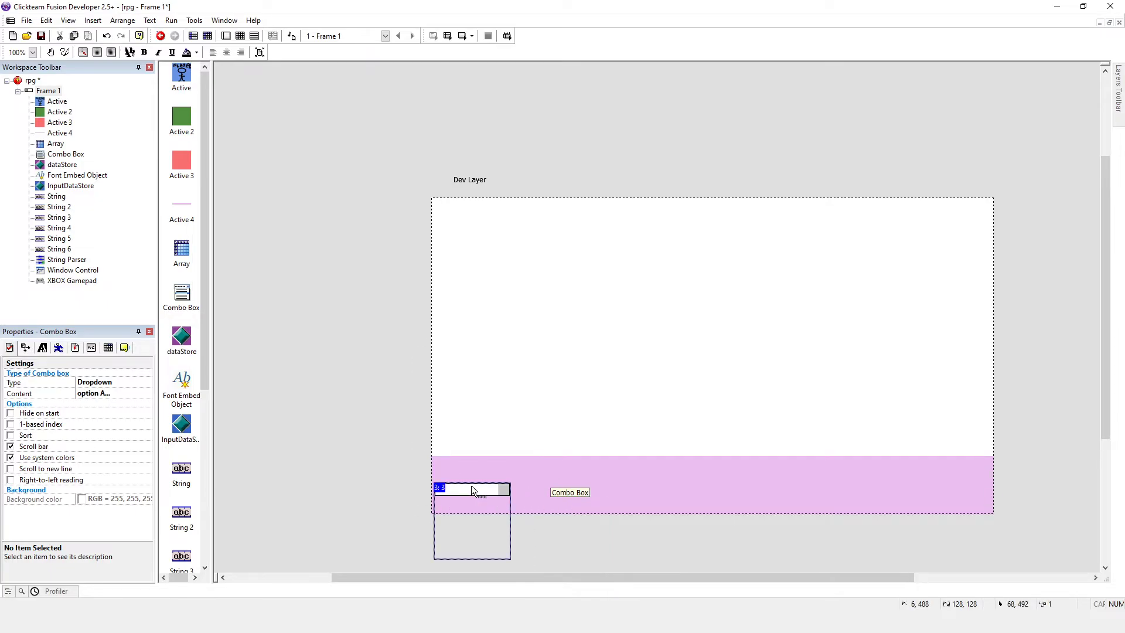
Step: Replace the Combo Box's options with the single entry 'Tiles Array'
double_click(456, 488)
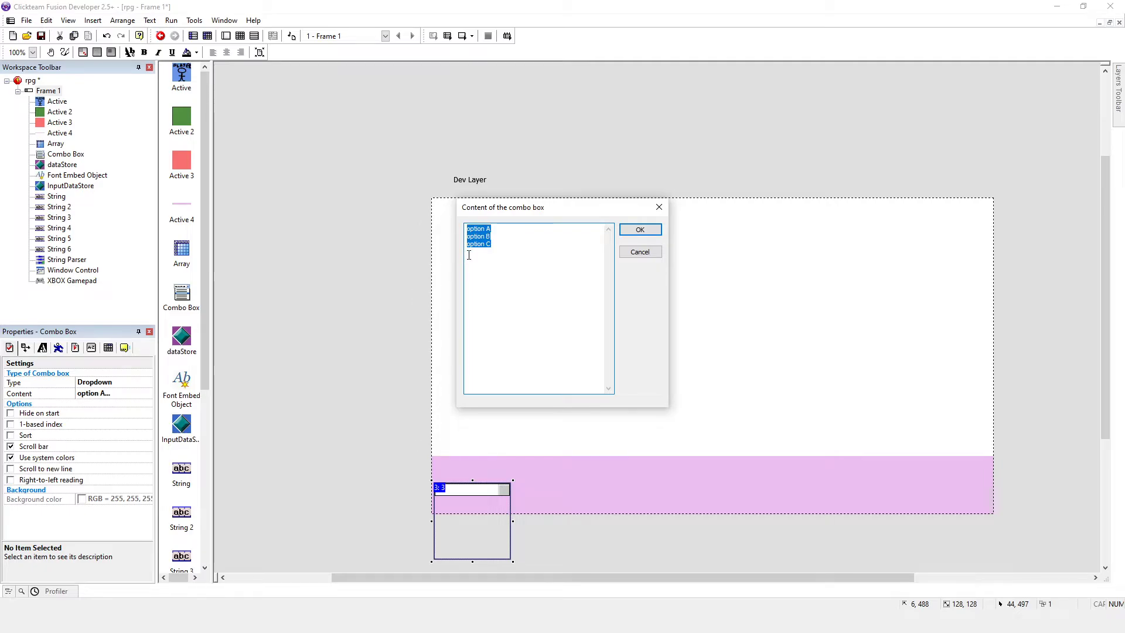
text(Tiles)
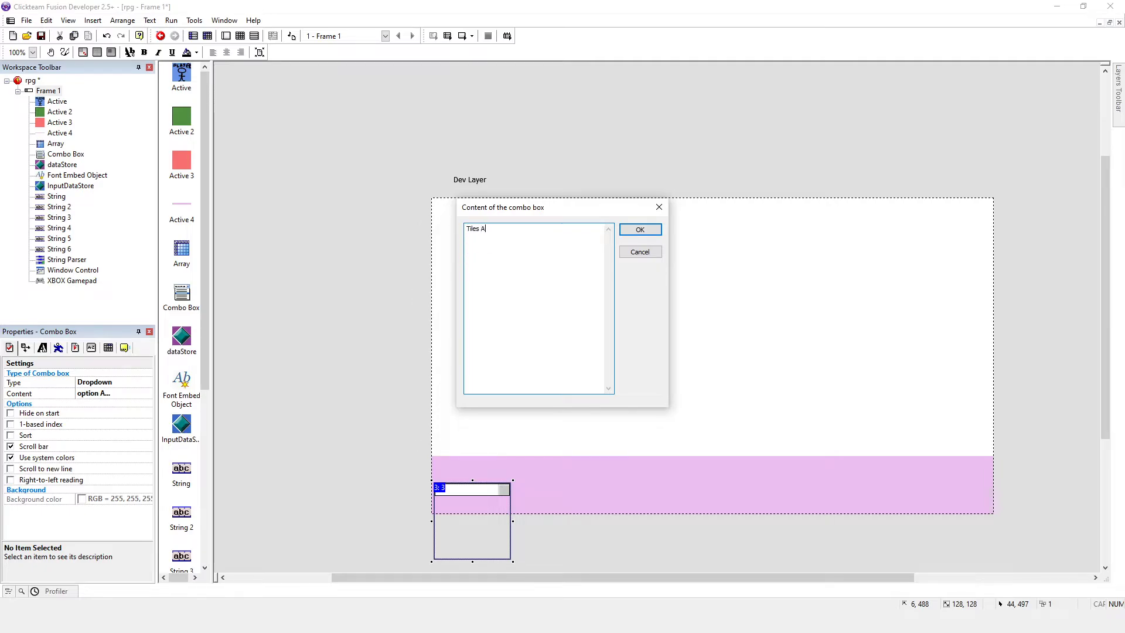
text(rray)
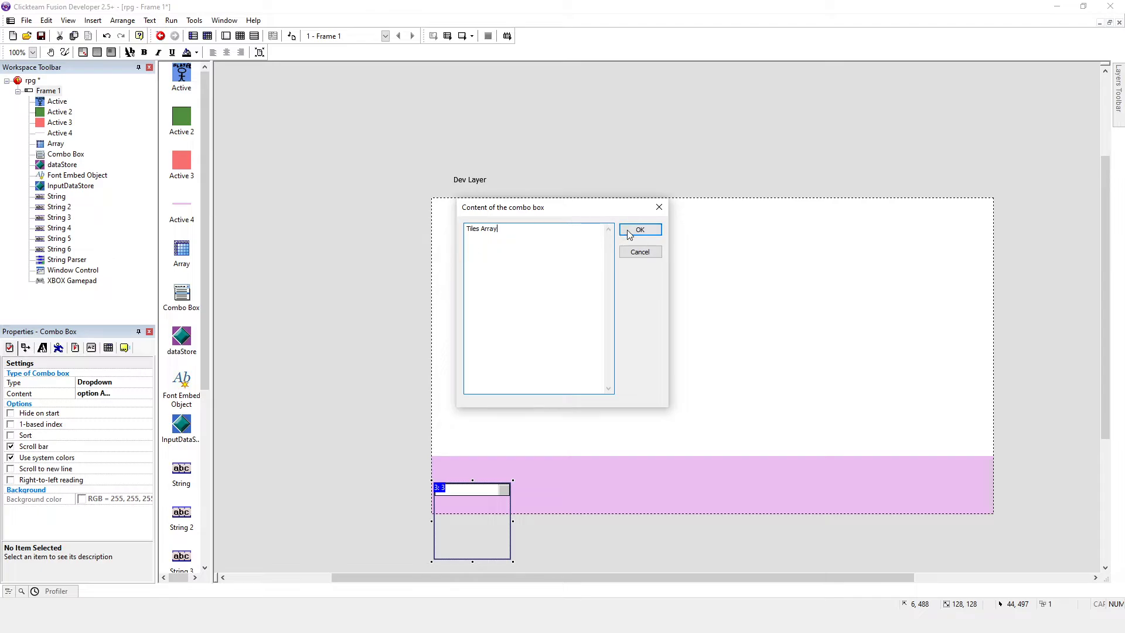
click(639, 230)
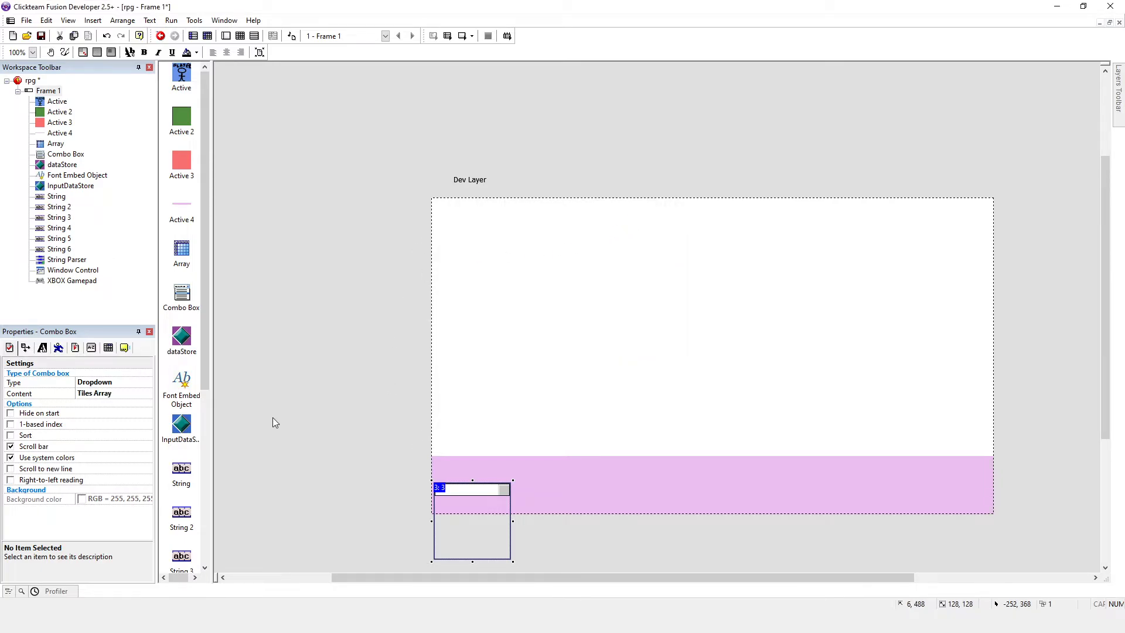
click(466, 412)
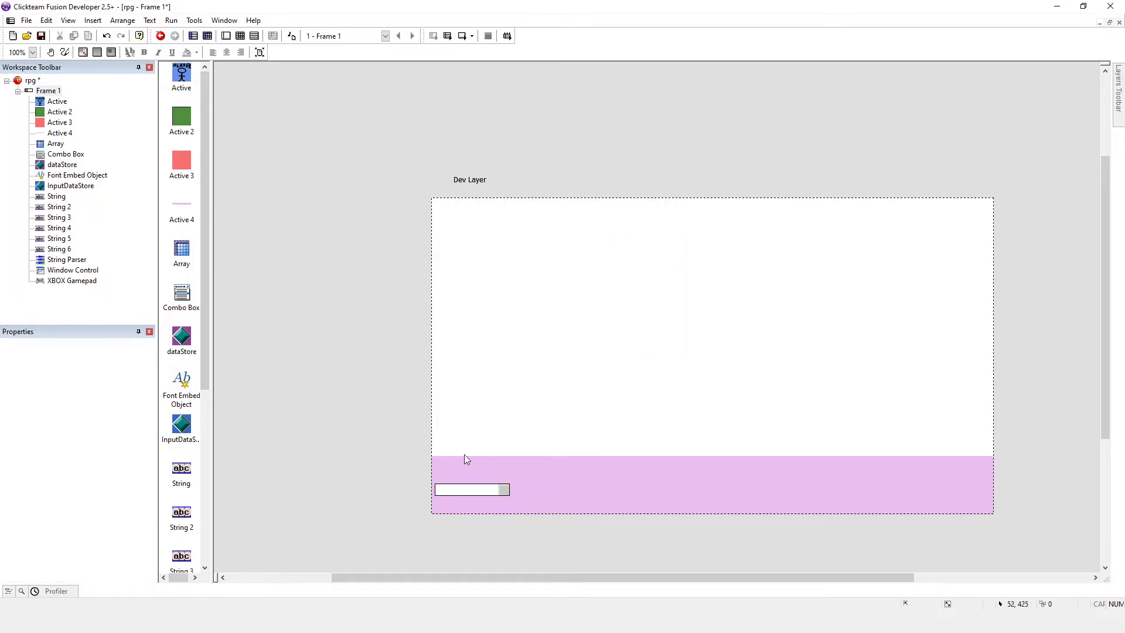
Step: Add a Start of Frame condition on a new event row for the combo box
click(472, 489)
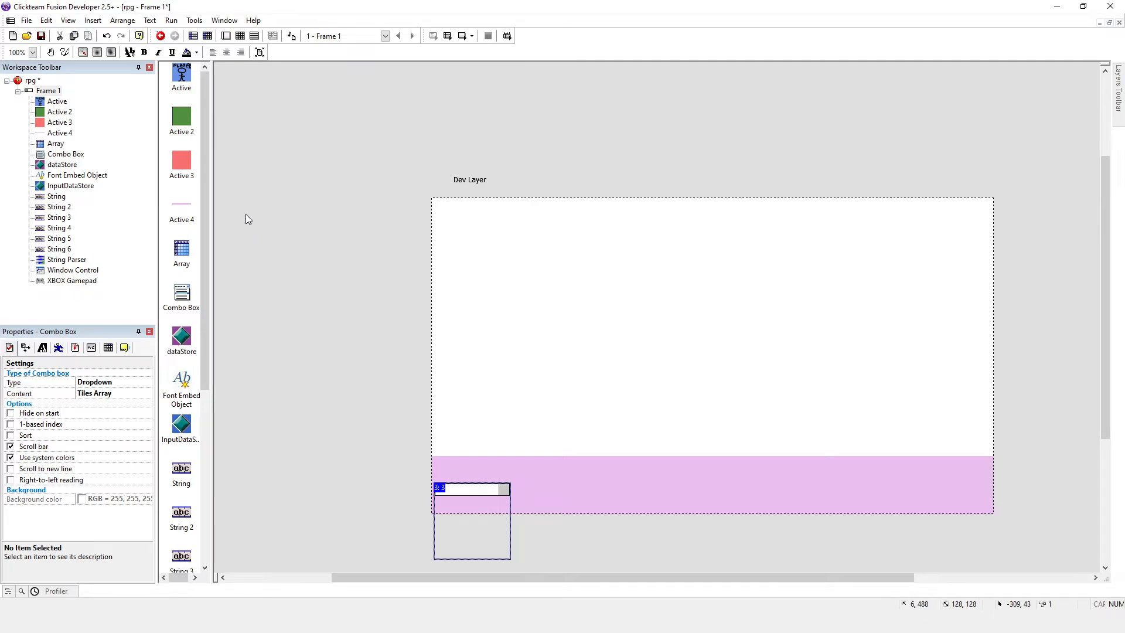
click(238, 37)
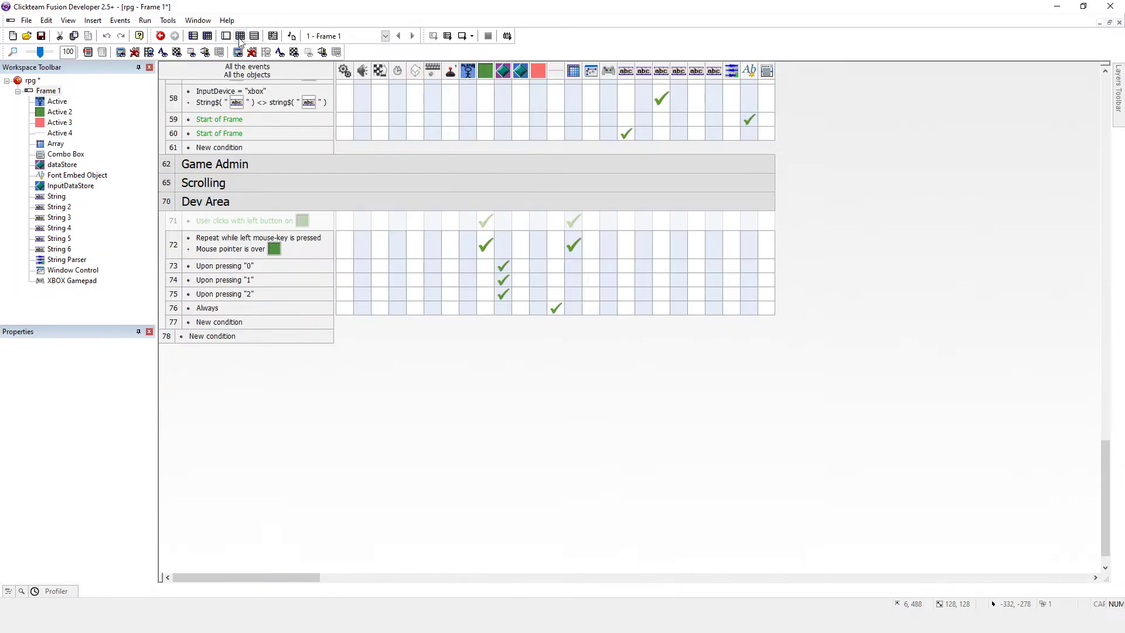
double_click(230, 325)
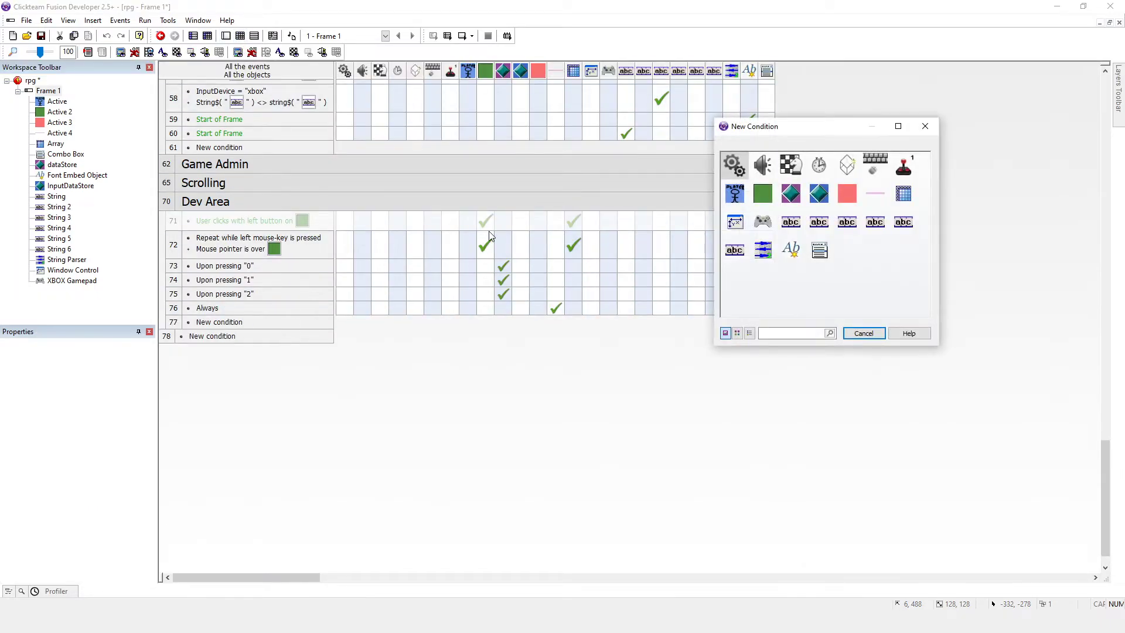
click(734, 164)
click(786, 164)
click(826, 164)
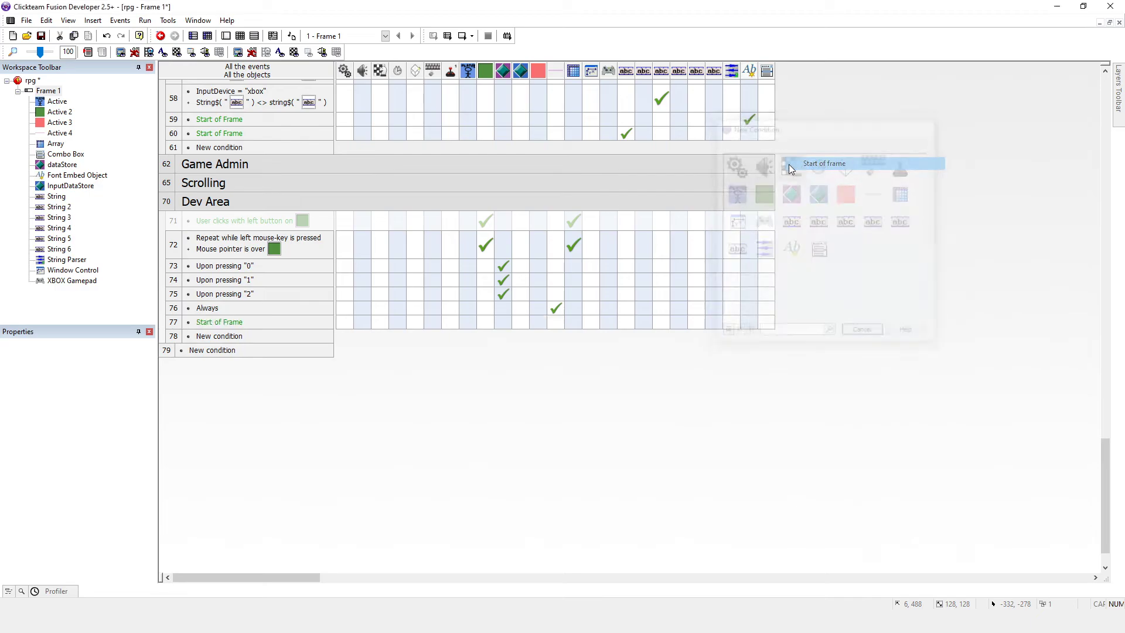
Step: Add the Combo Box action setting the current line to 0, then test-run the frame
click(766, 322)
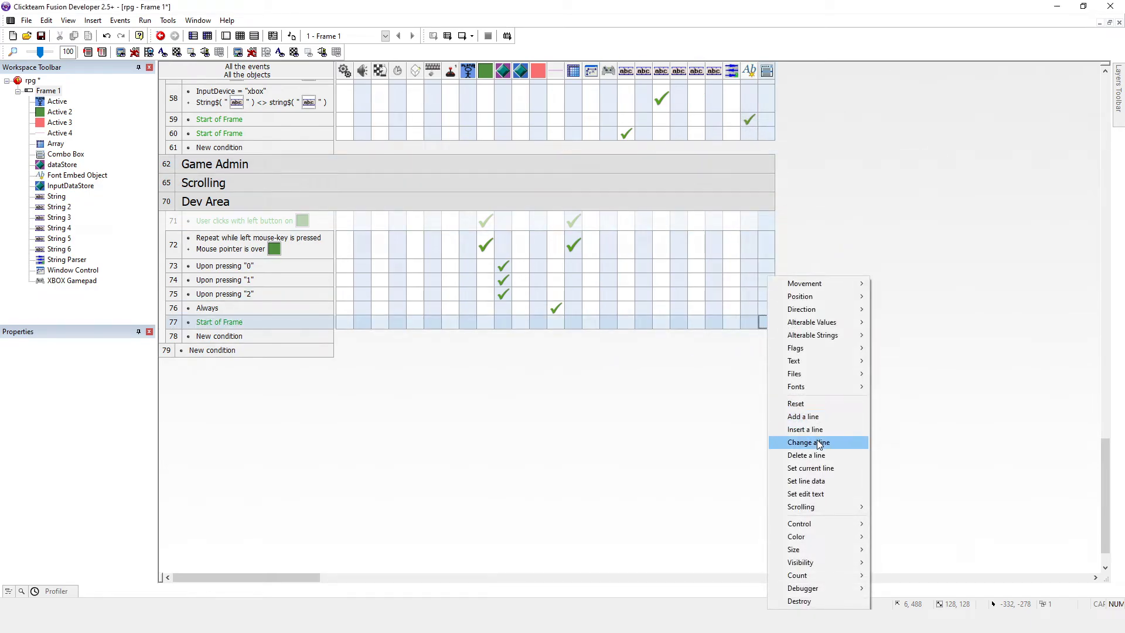
click(809, 467)
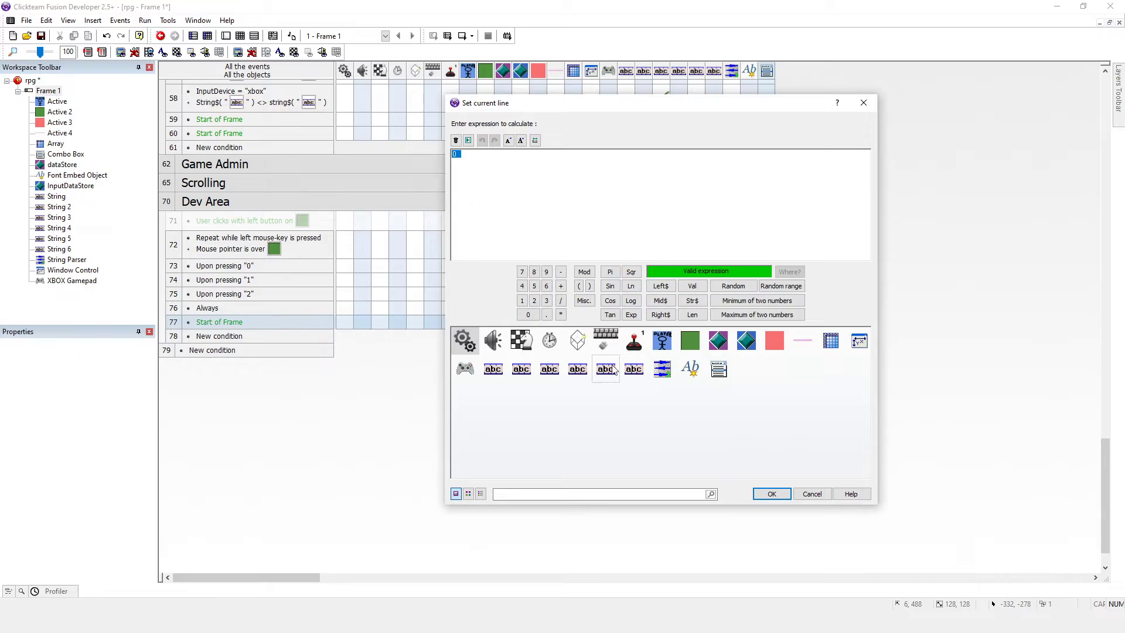
click(771, 494)
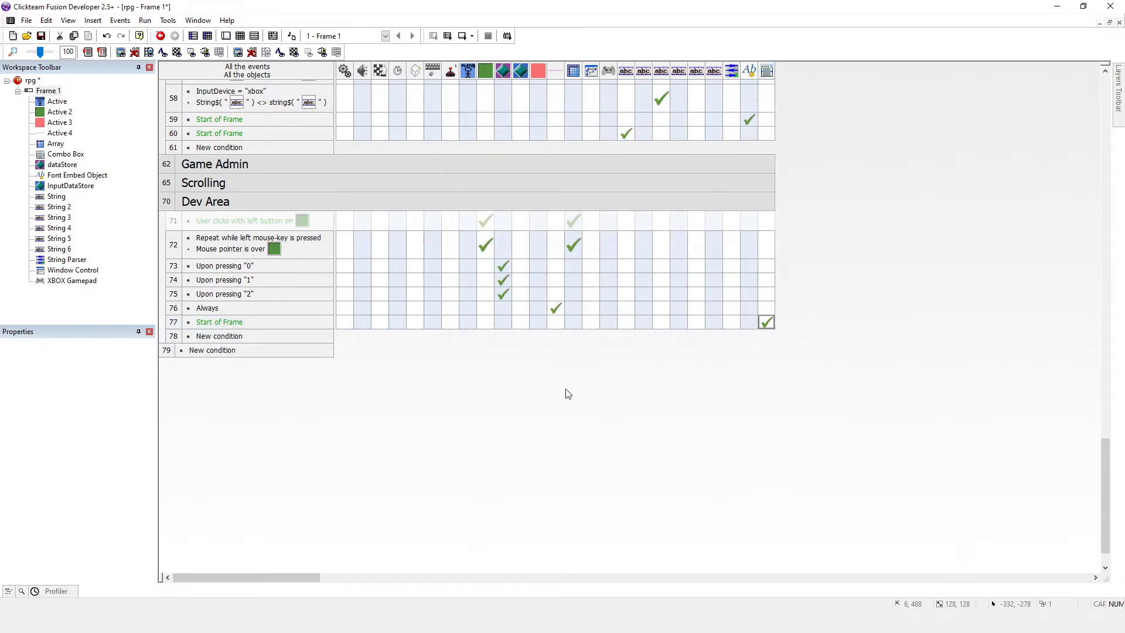
click(145, 21)
click(171, 45)
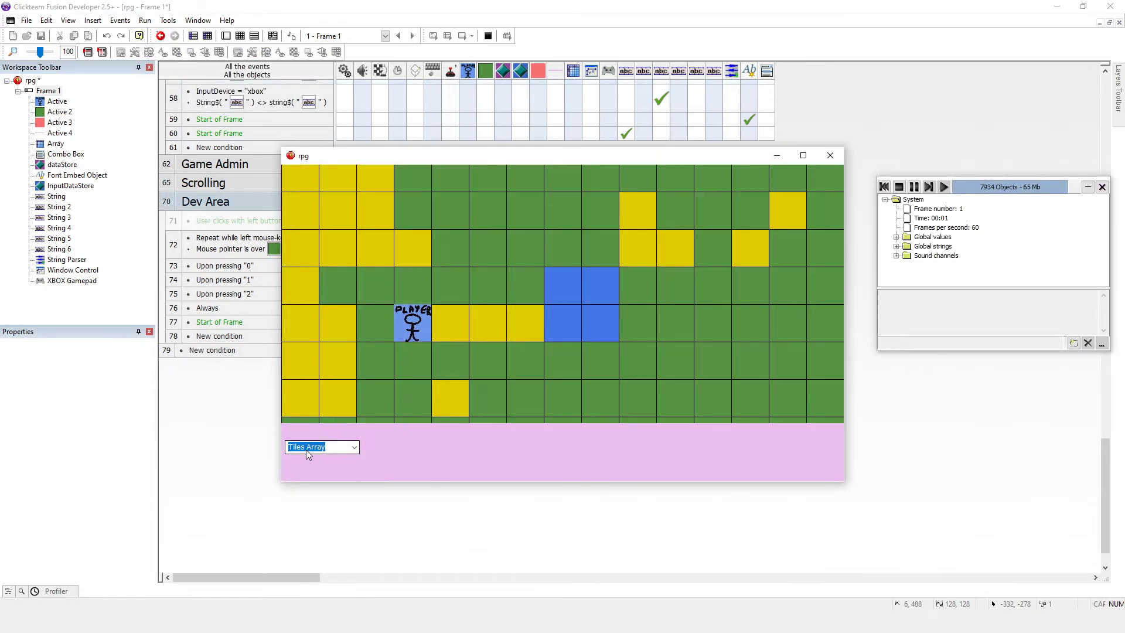
Step: Close the test run, change the combo box Type to 'Dropdown list', and start another run
click(837, 160)
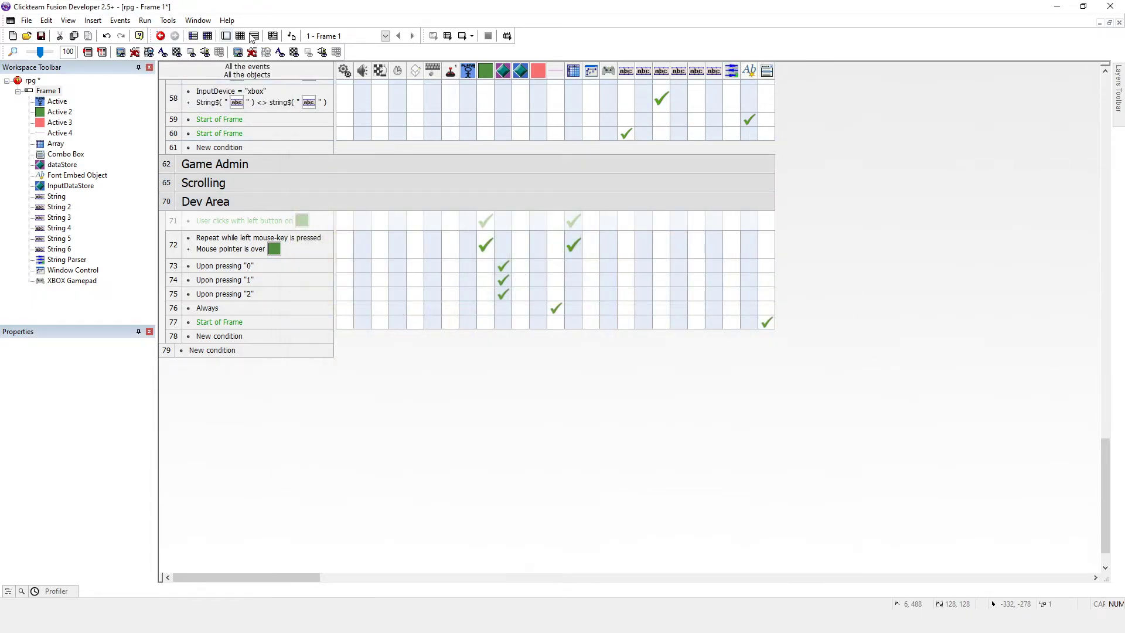
click(239, 37)
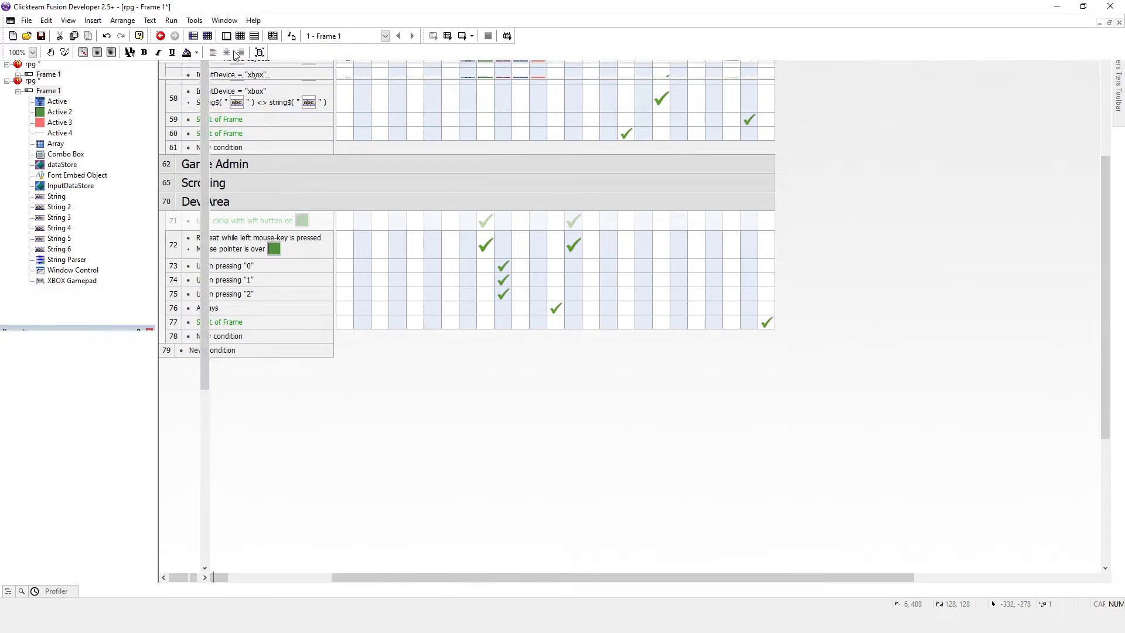
click(479, 489)
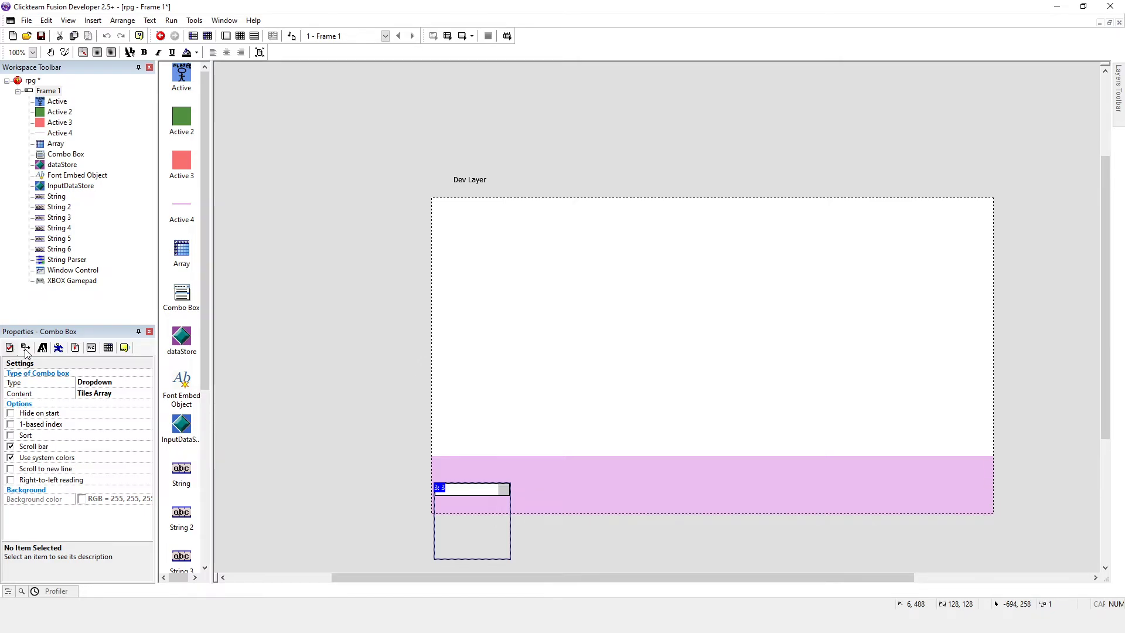
click(114, 386)
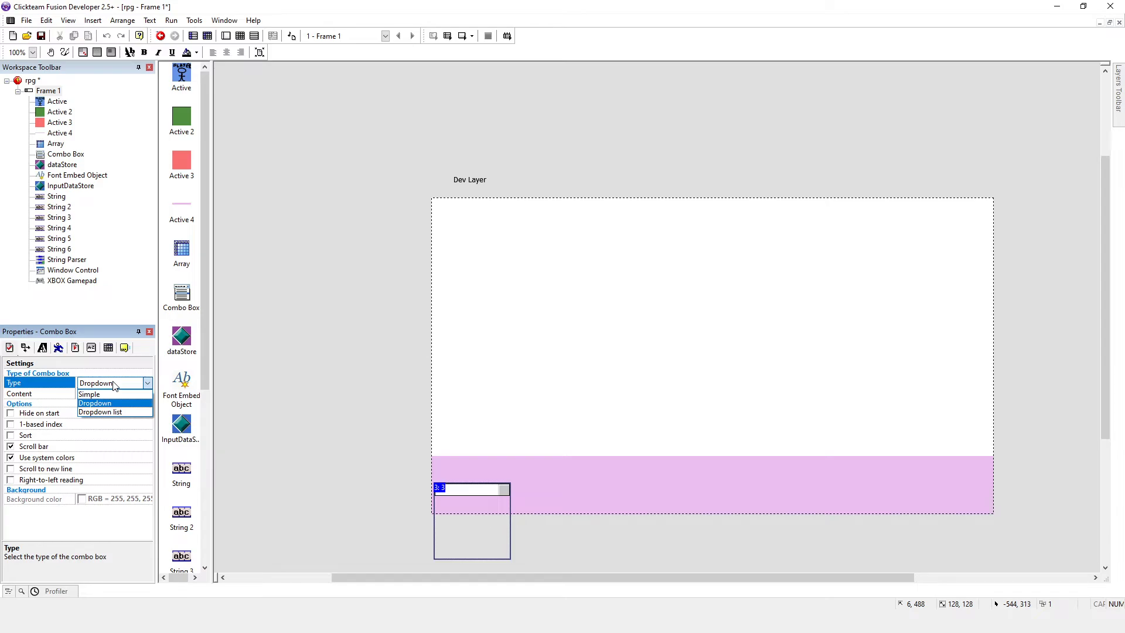
click(114, 412)
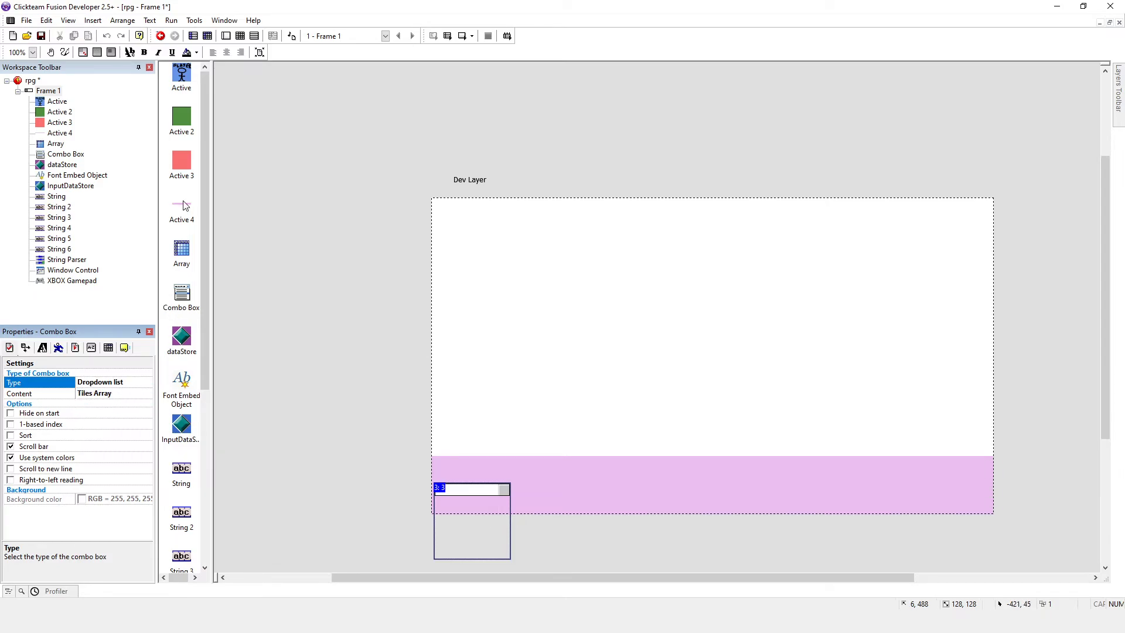
click(171, 20)
click(189, 45)
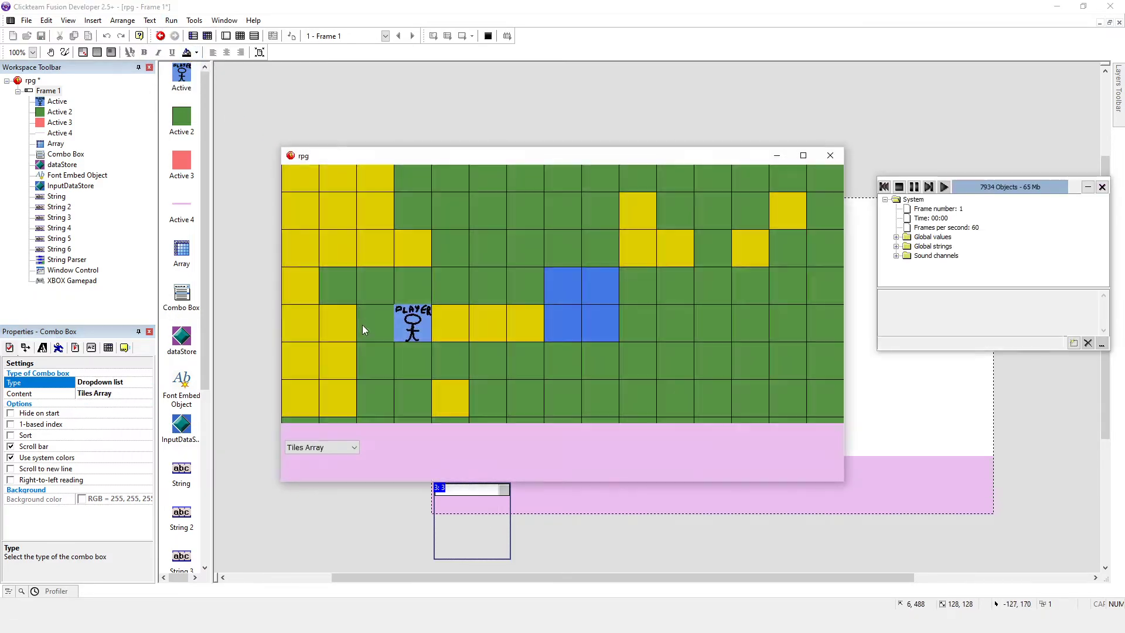
click(347, 449)
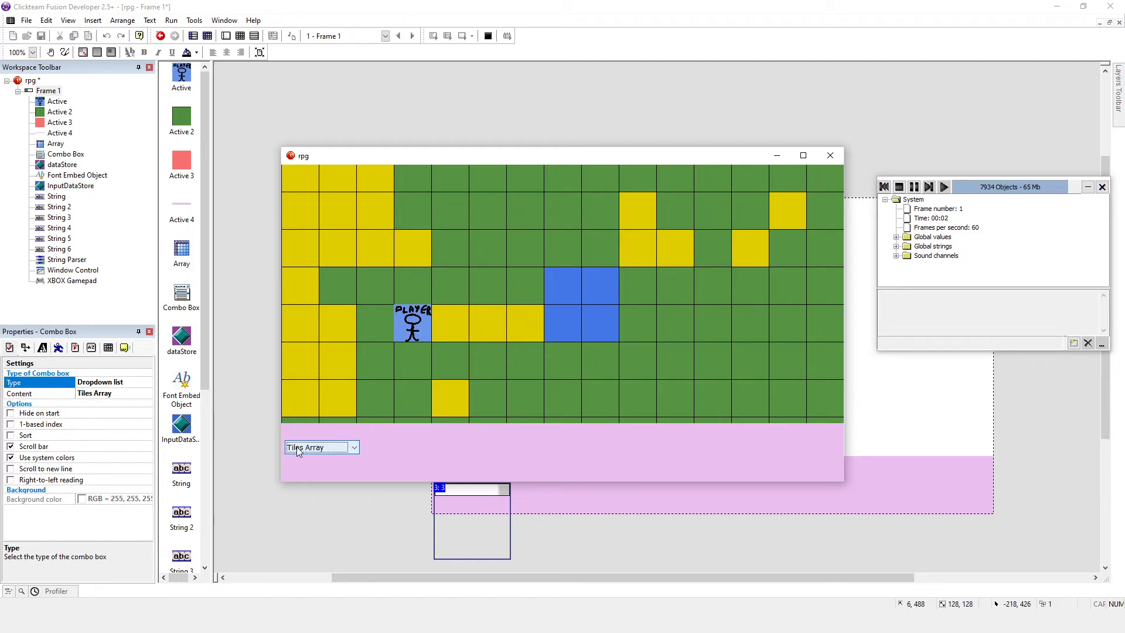
click(338, 449)
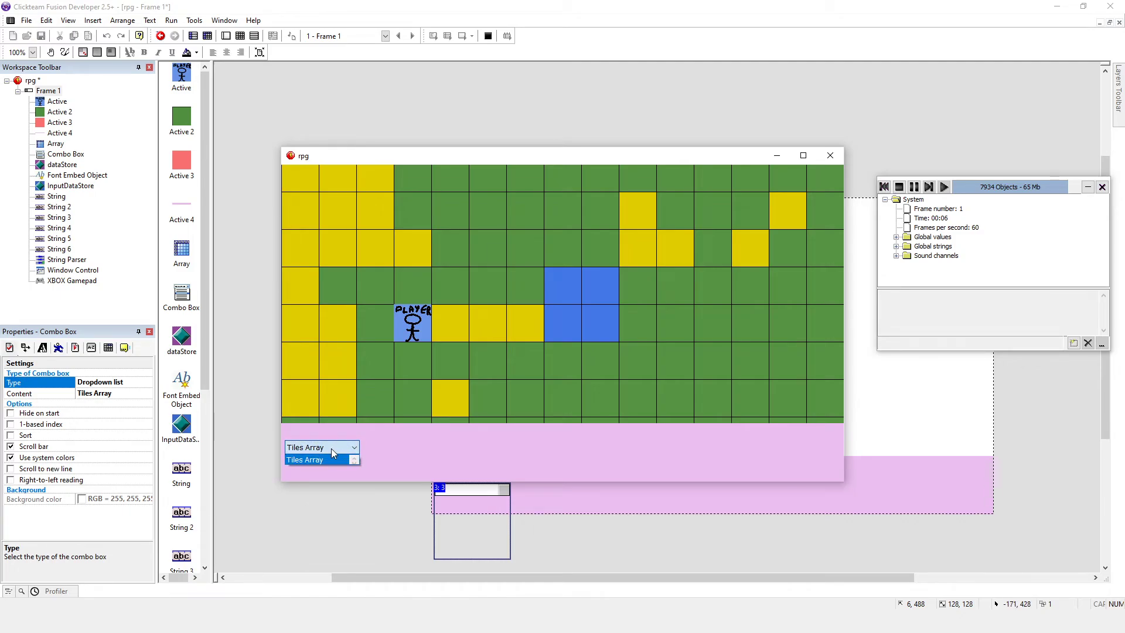
click(332, 448)
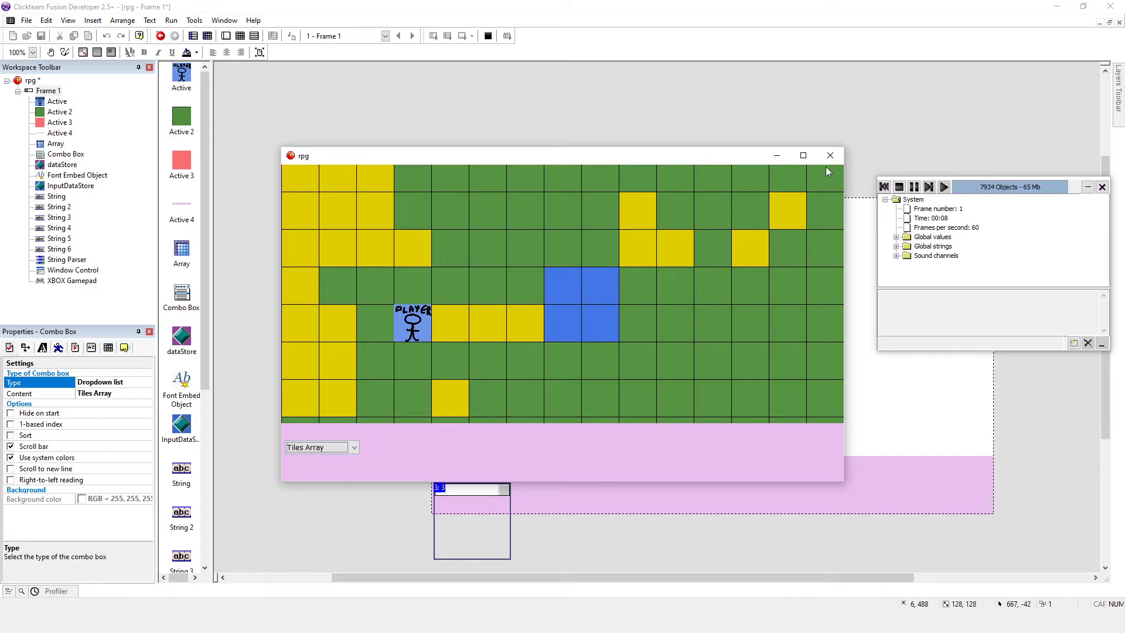
click(885, 187)
click(334, 446)
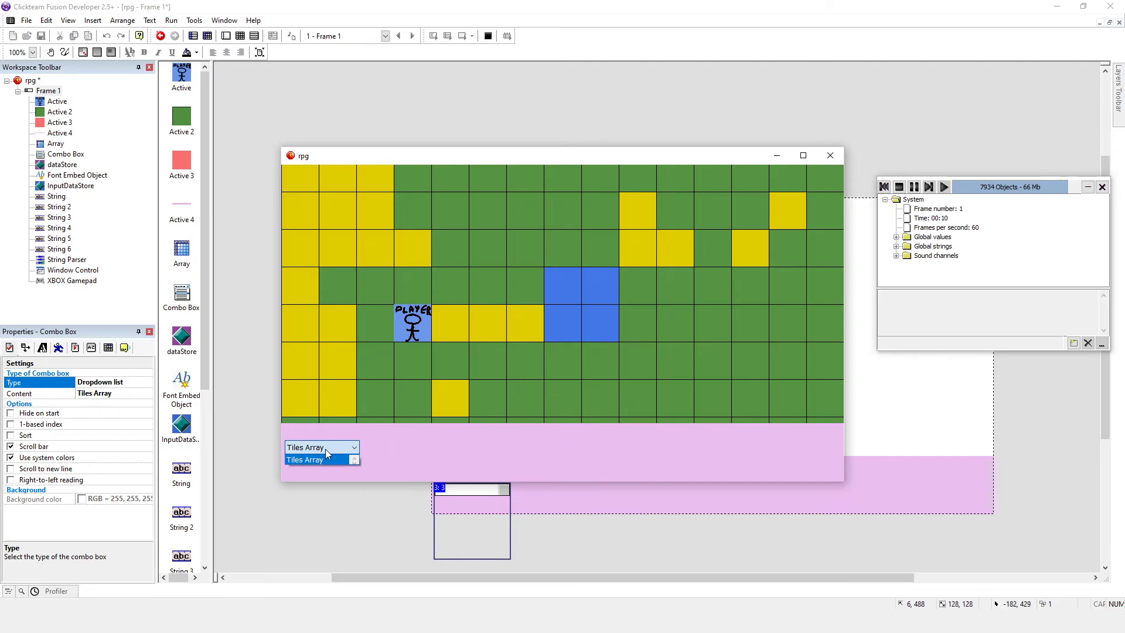
click(325, 449)
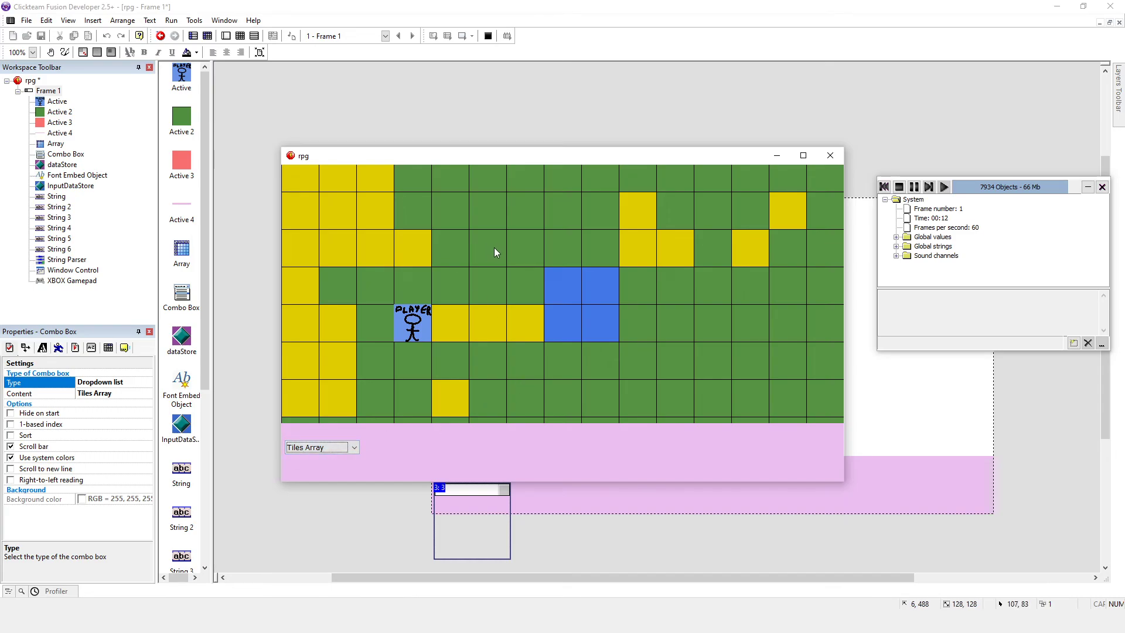